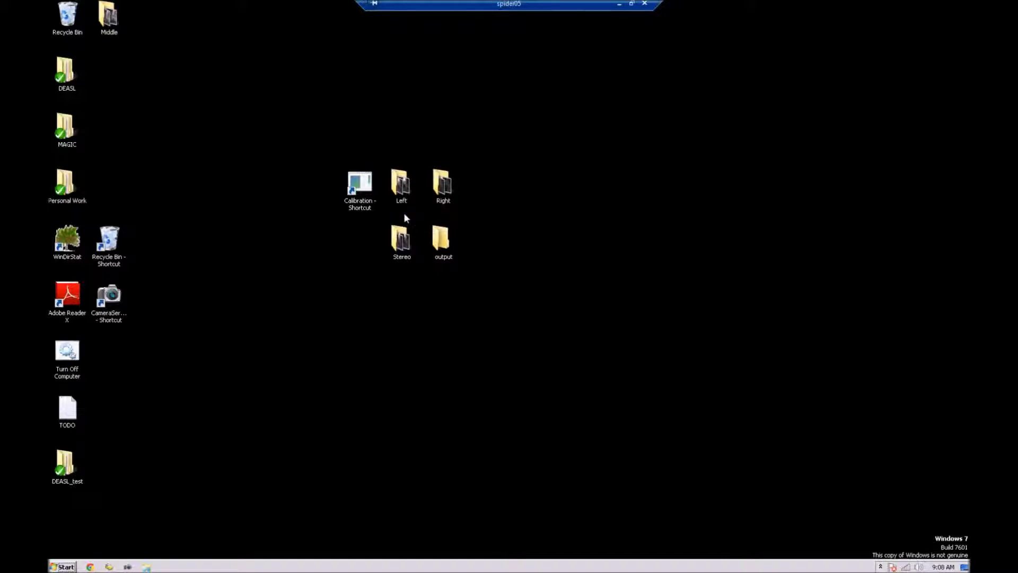
Step: Open the Left folder on the desktop and page through its first several checkerboard images
double_click(401, 186)
left_click_drag(730, 54, 674, 50)
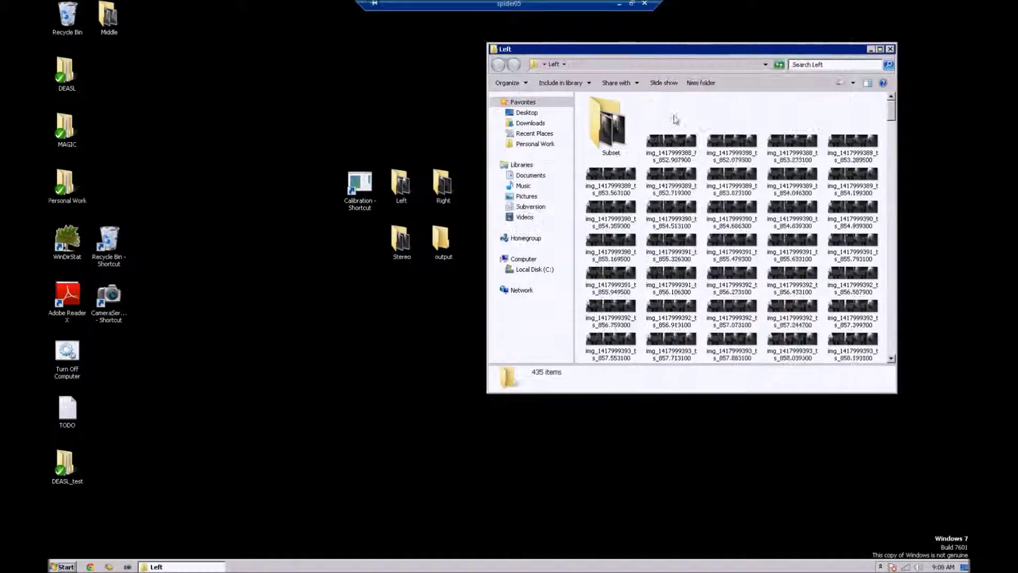
double_click(670, 136)
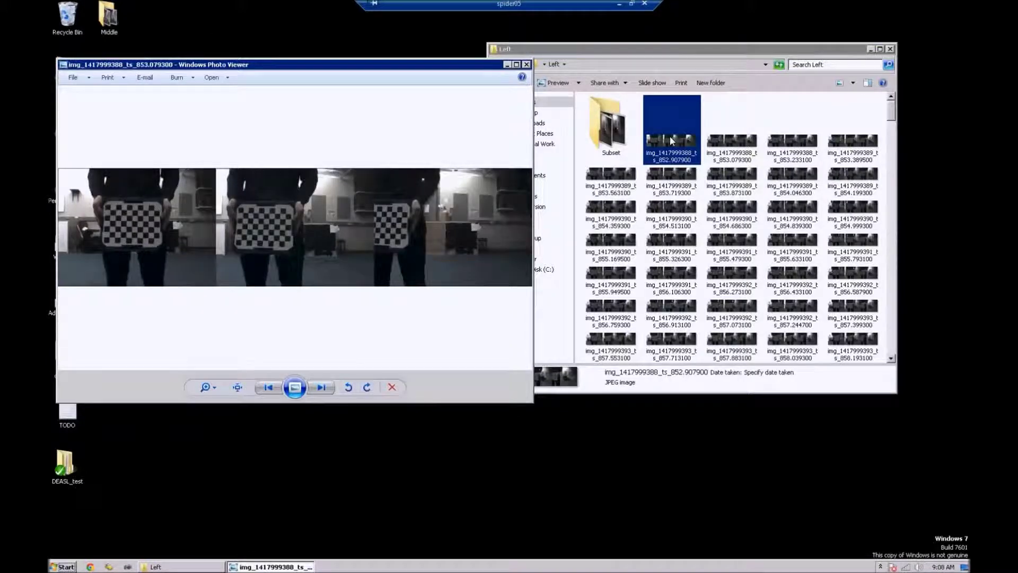
key("Right")
key("Right")
key("Right")
key("Right")
key("Right")
key("Right")
key("Right")
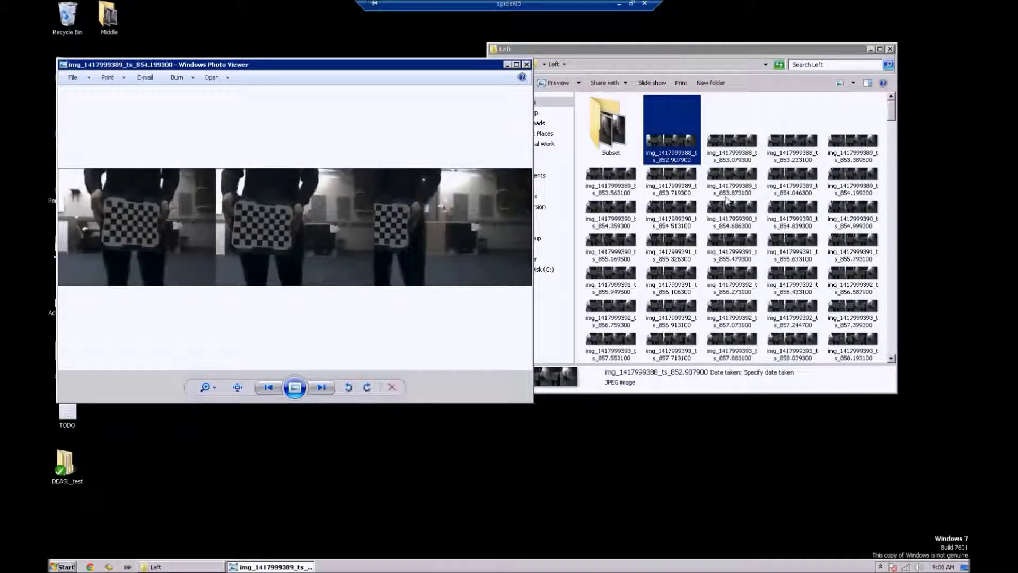
left_click_drag(891, 112, 891, 260)
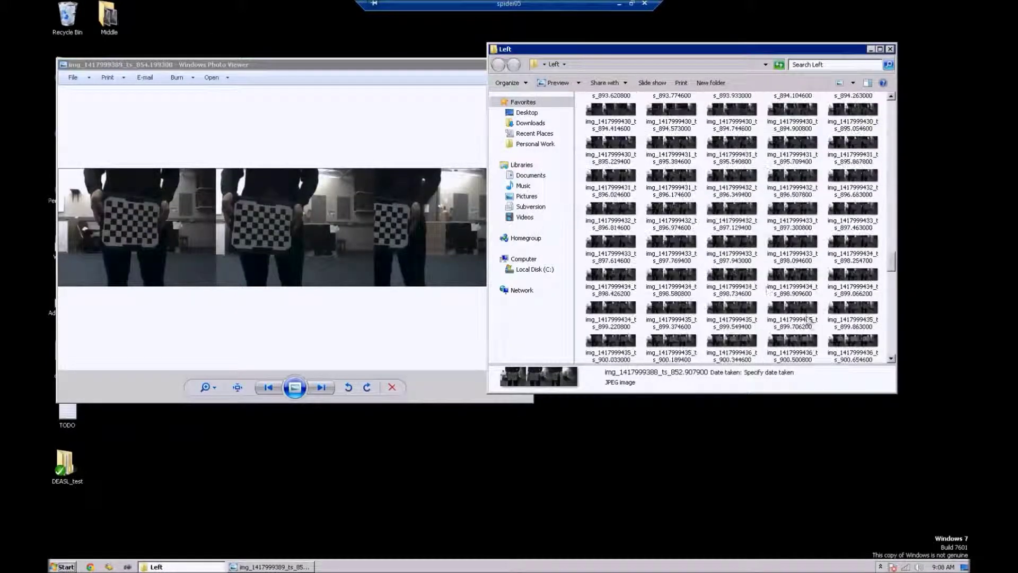
double_click(745, 284)
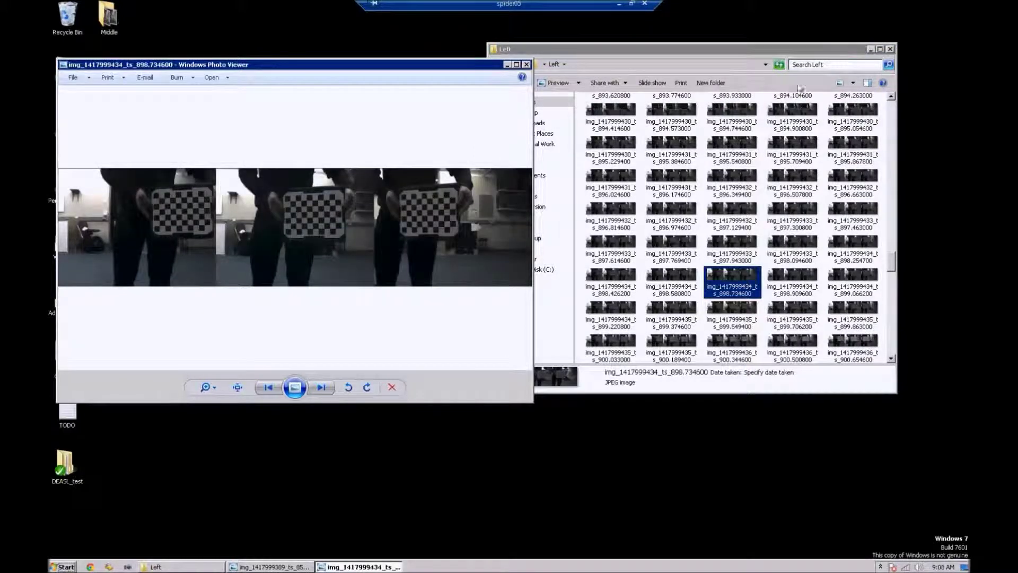
left_click_drag(460, 63, 550, 63)
left_click(617, 65)
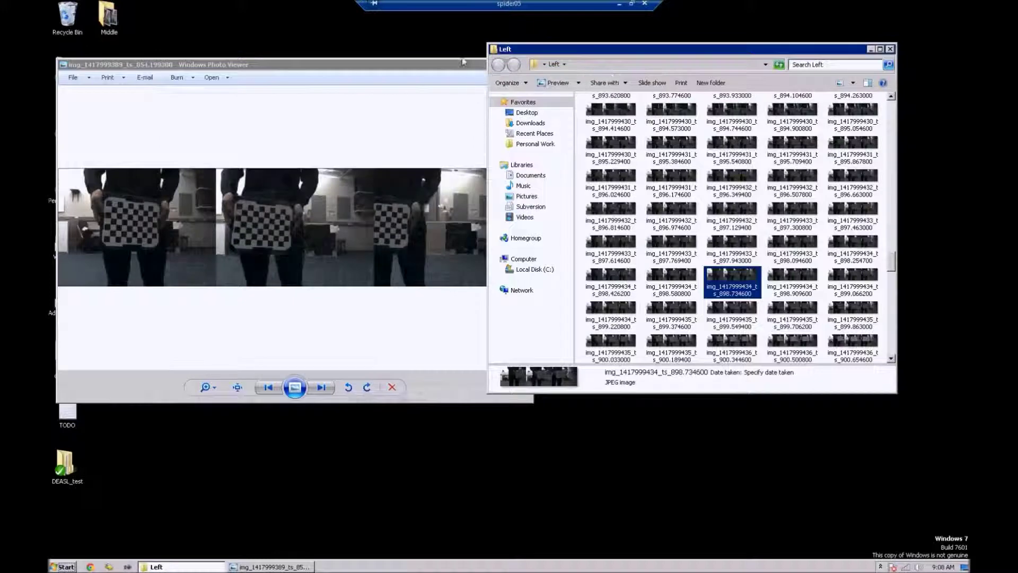
left_click(525, 64)
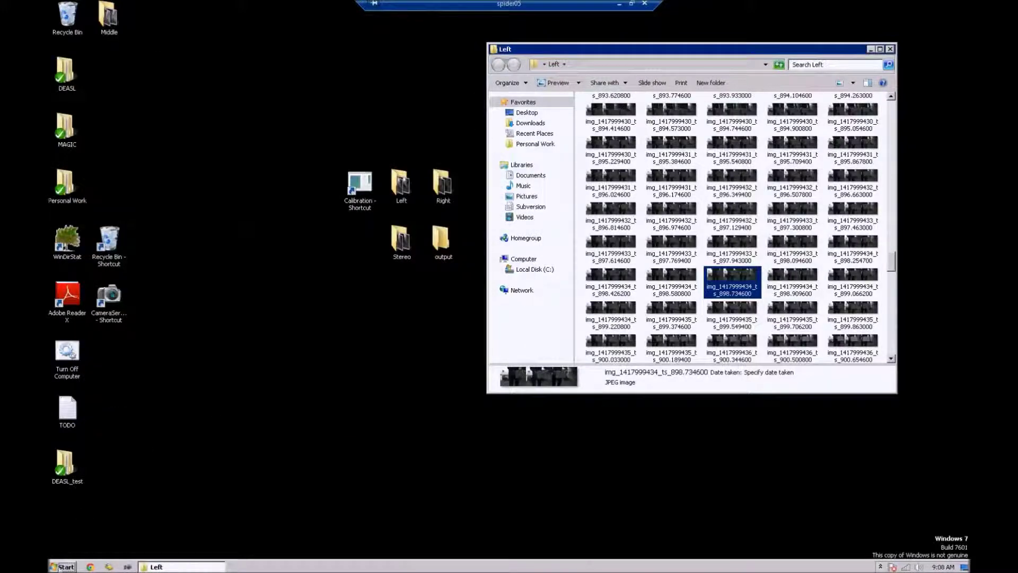
Step: Launch IrfanView and open its Batch Conversion/Rename dialog
key("super")
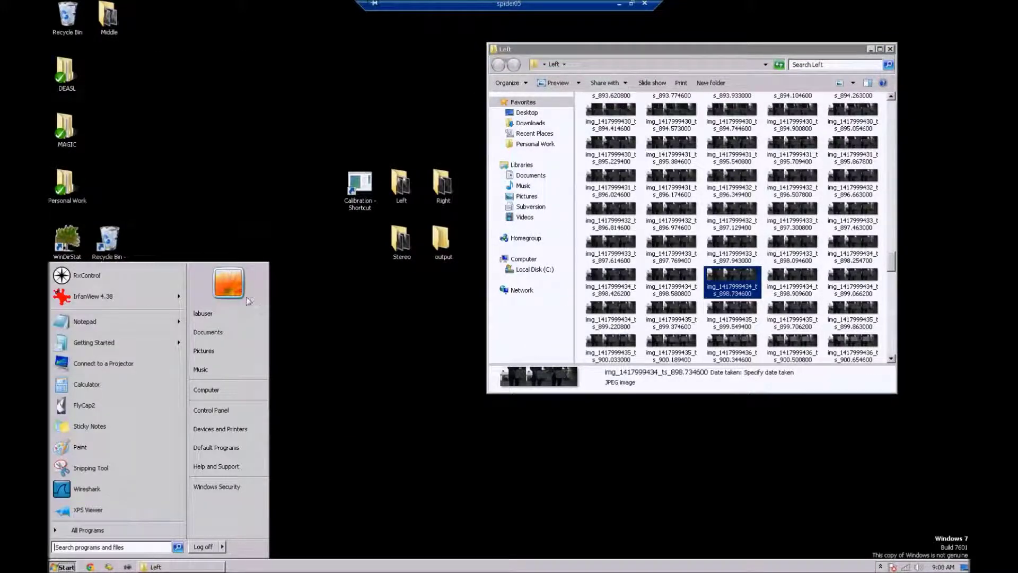
left_click(95, 296)
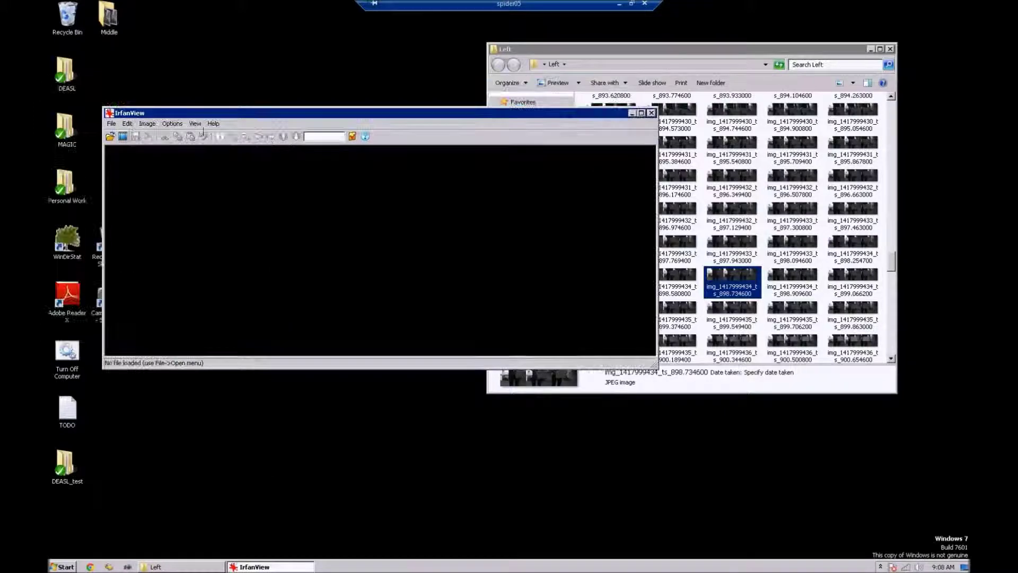
left_click(112, 123)
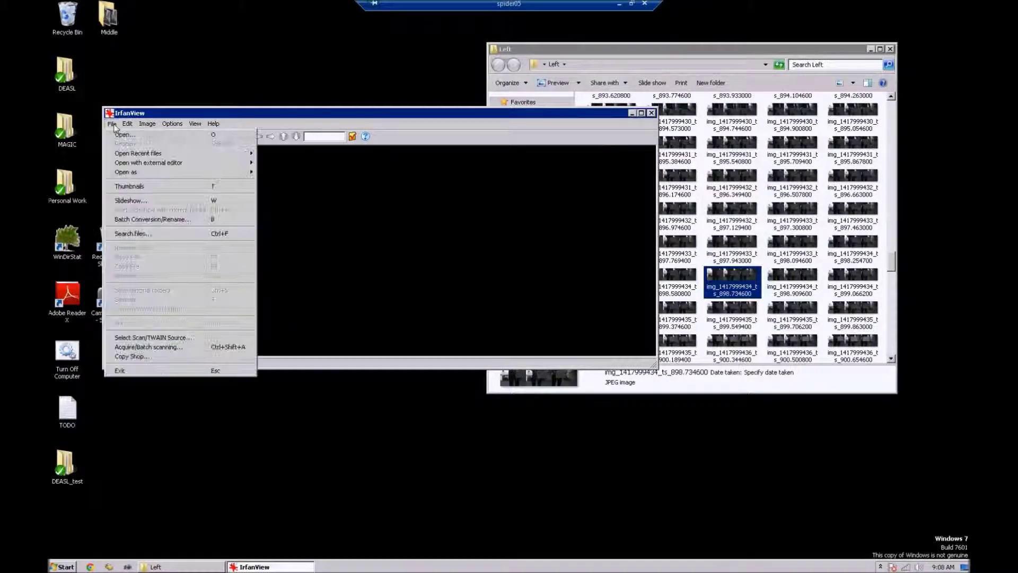
left_click(165, 219)
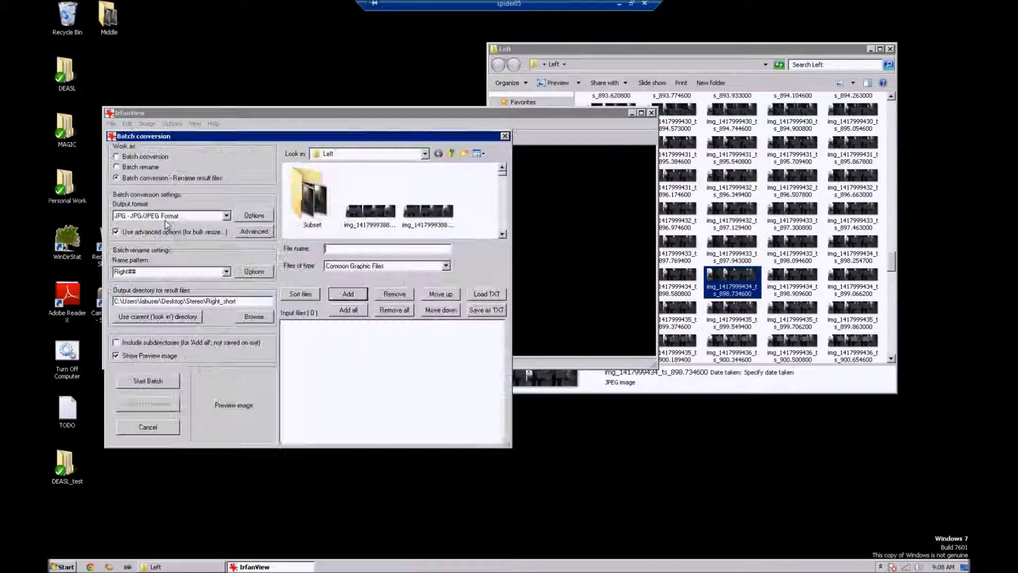
double_click(170, 272)
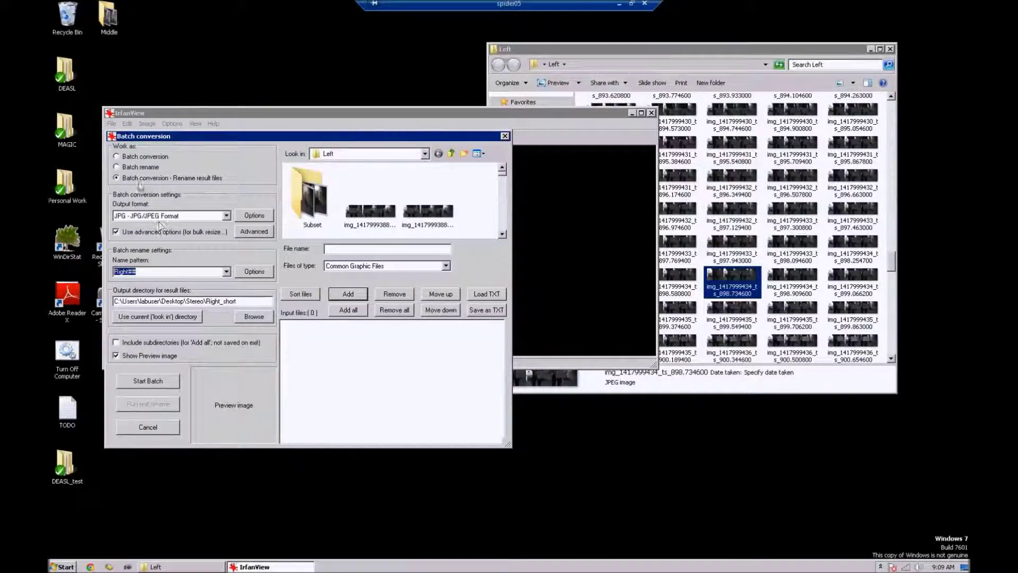
Step: Set the crop X-pos to 0 in the advanced options for all images
left_click(254, 231)
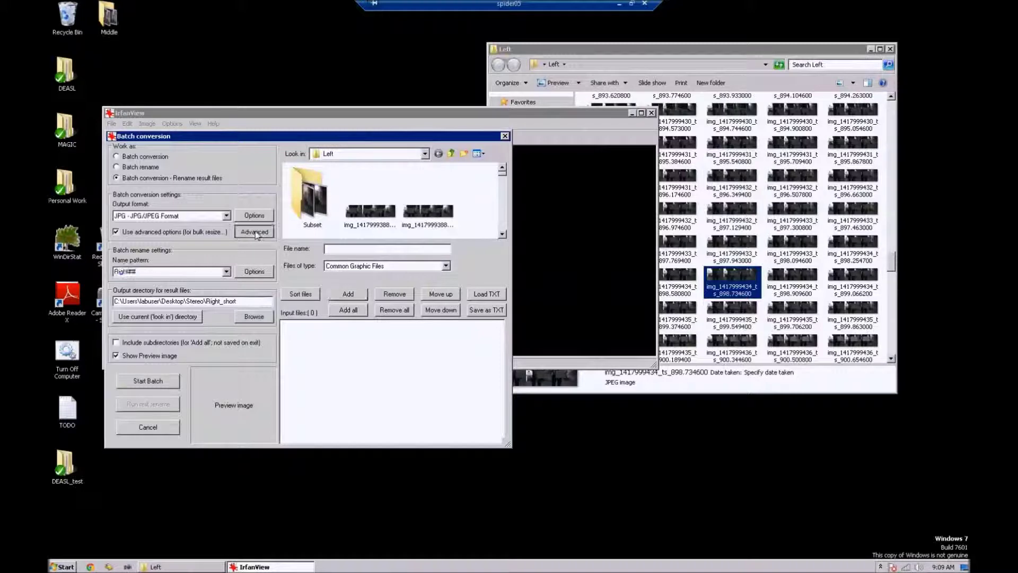
left_click_drag(347, 168, 303, 168)
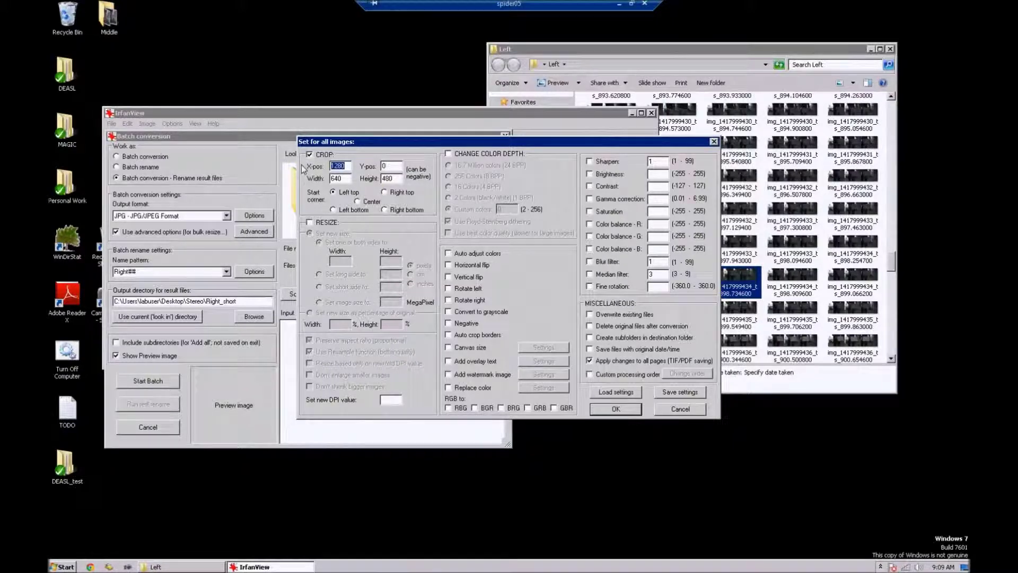
type("0")
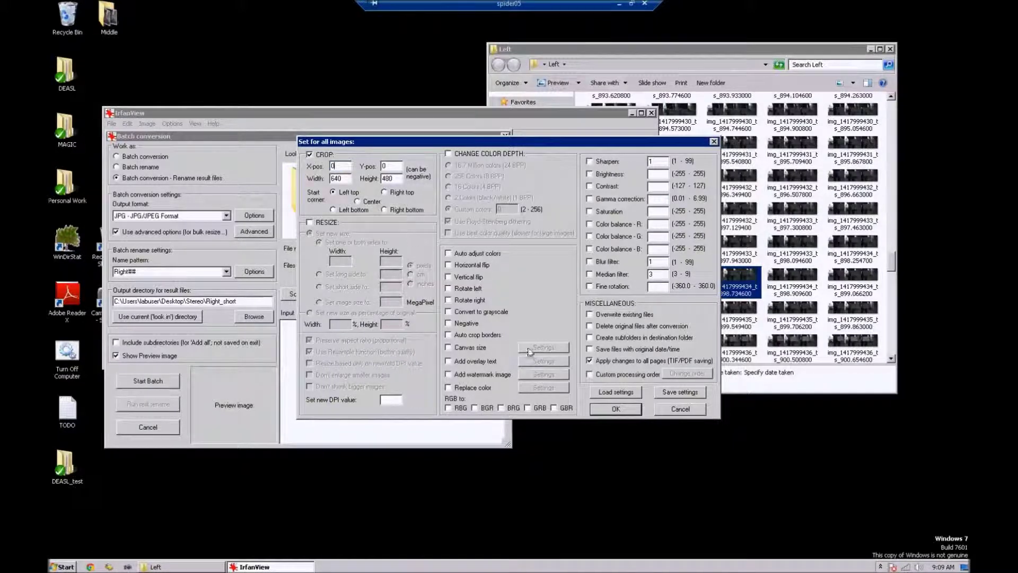
left_click(607, 406)
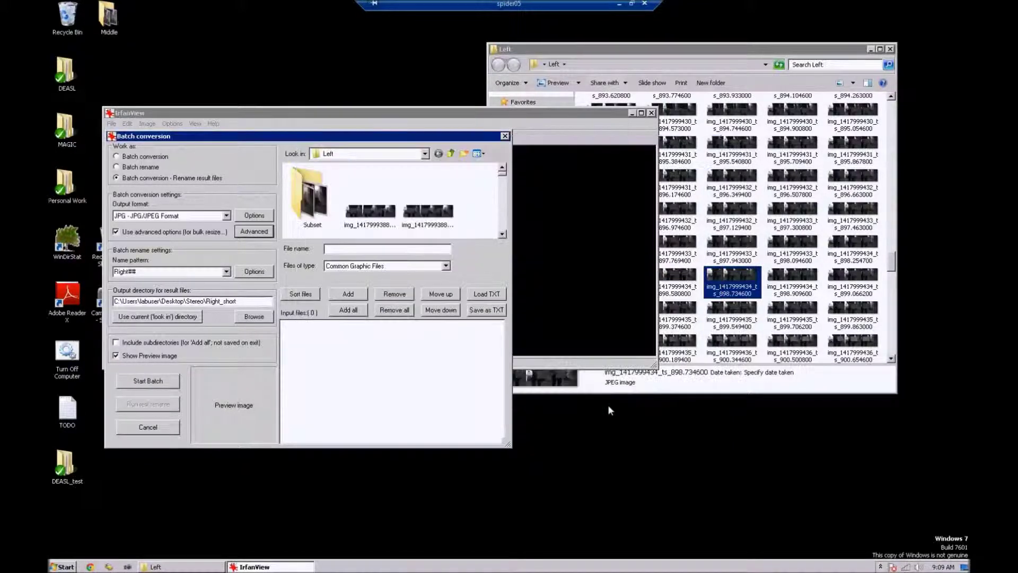
Step: Set the batch rename name pattern to Left###
double_click(150, 273)
key("BackSpace")
type("Left###")
Step: Browse for the output directory and select the Subset folder inside Left
double_click(240, 301)
left_click(254, 317)
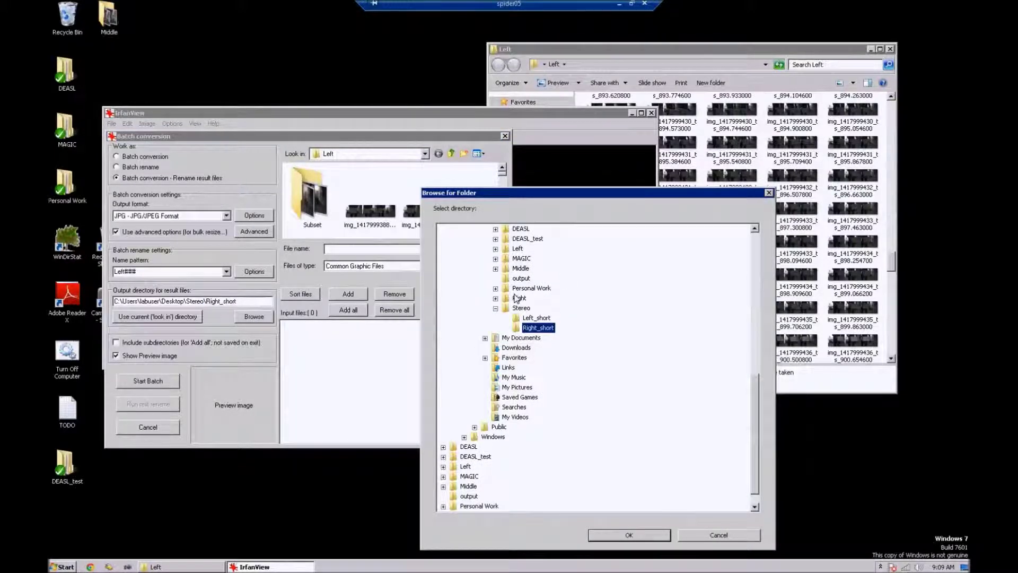
left_click_drag(561, 197, 547, 185)
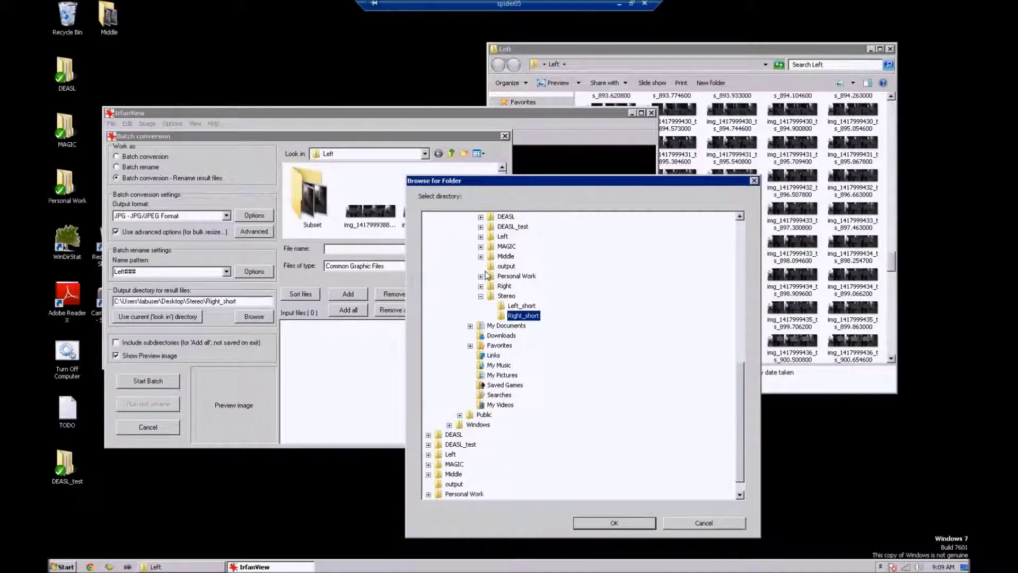
left_click(481, 236)
left_click(524, 248)
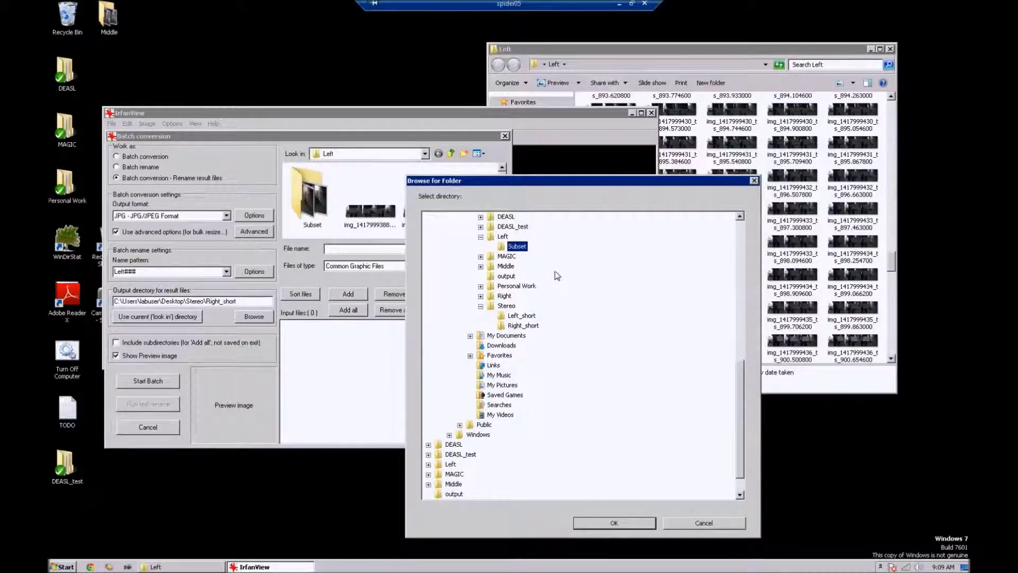
Step: Switch to the file explorer and create a new folder named Cut inside Left\Subset
left_click(685, 49)
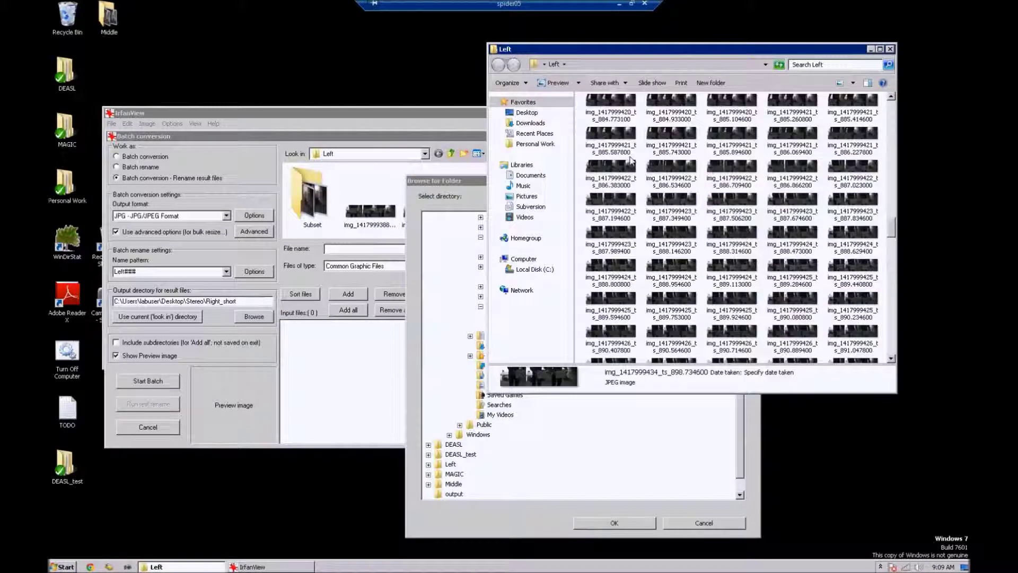
scroll(621, 157, "up", 15)
double_click(610, 127)
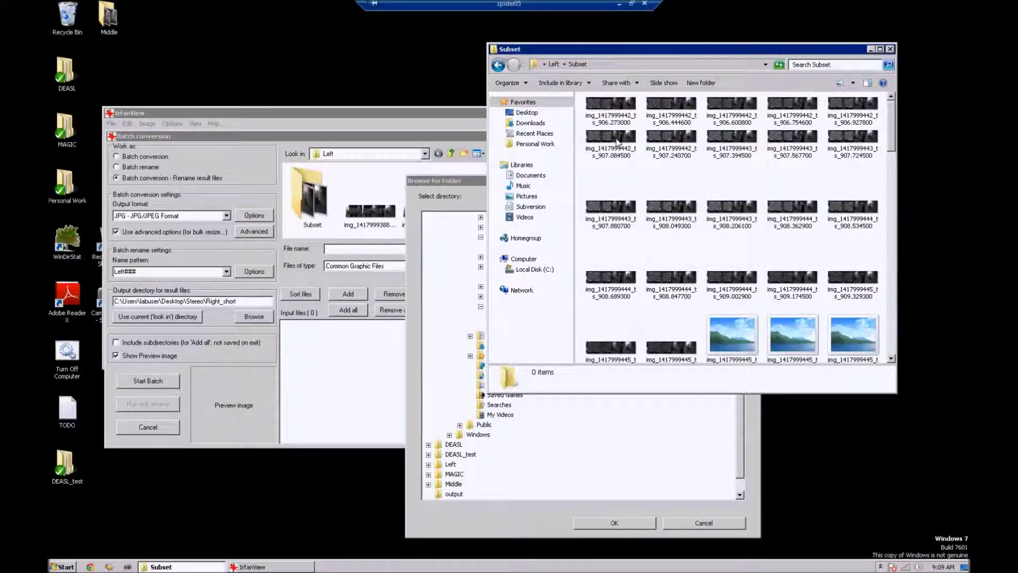
right_click(587, 243)
mouse_move(637, 376)
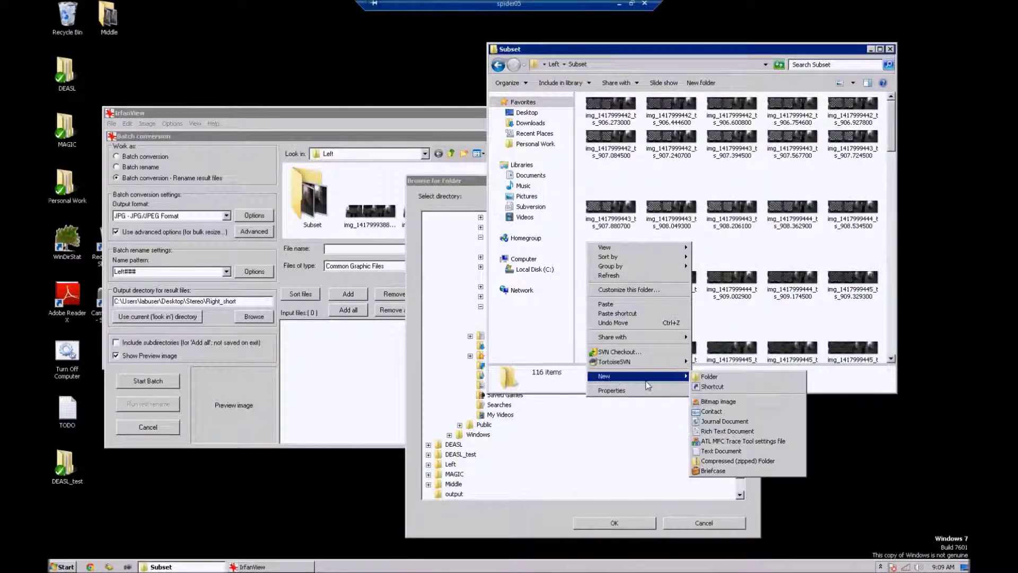
left_click(698, 377)
type("Cu")
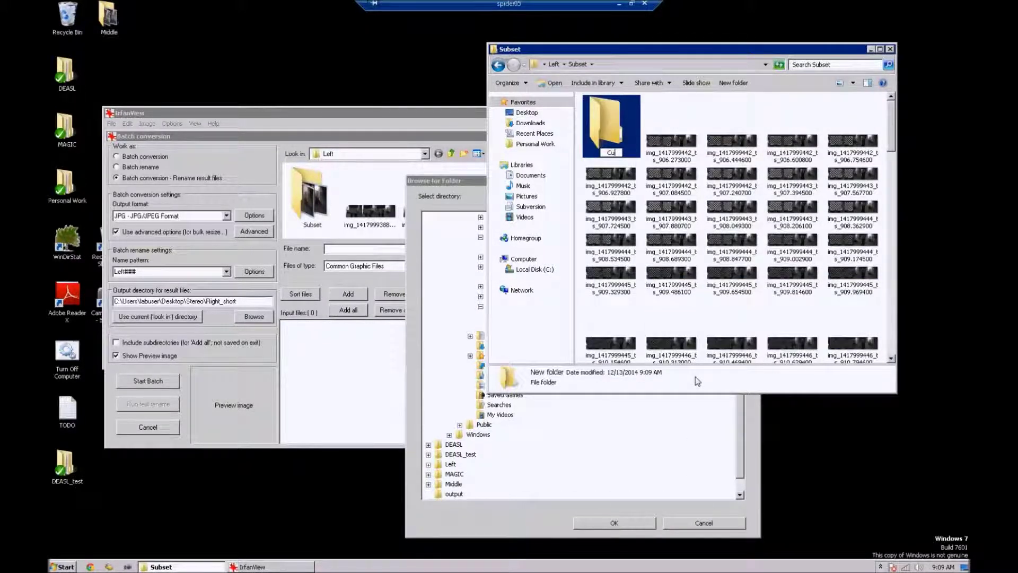
type("t")
key("Return")
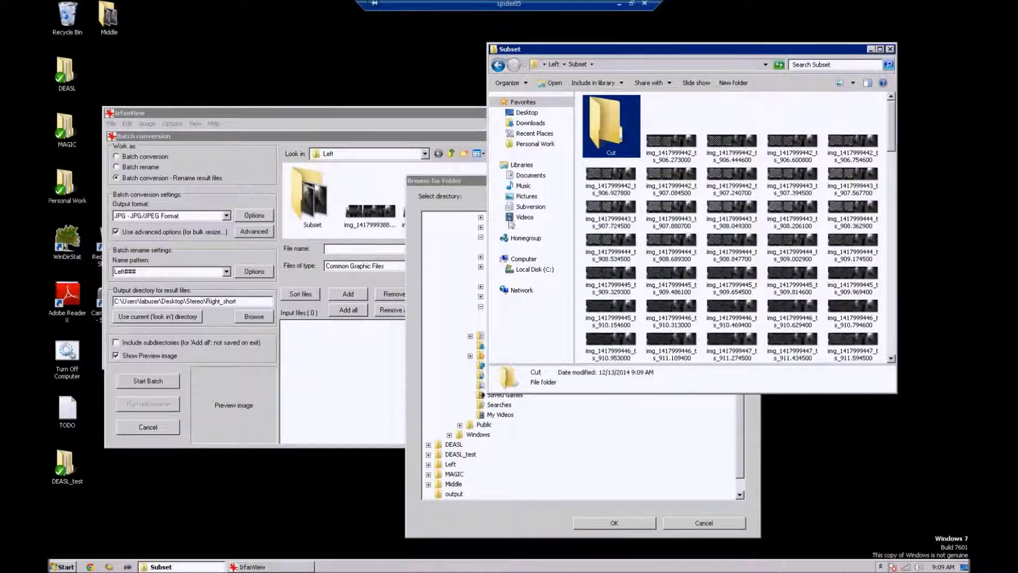
Step: Set the batch output directory to the Cut folder inside Left\Subset
left_click(463, 183)
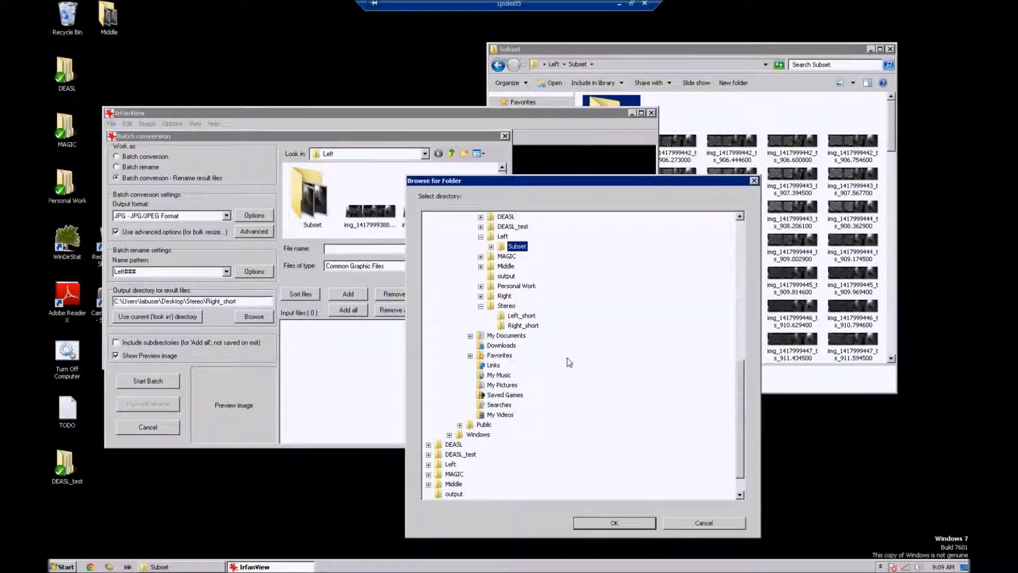
left_click(491, 247)
left_click(517, 256)
left_click(628, 523)
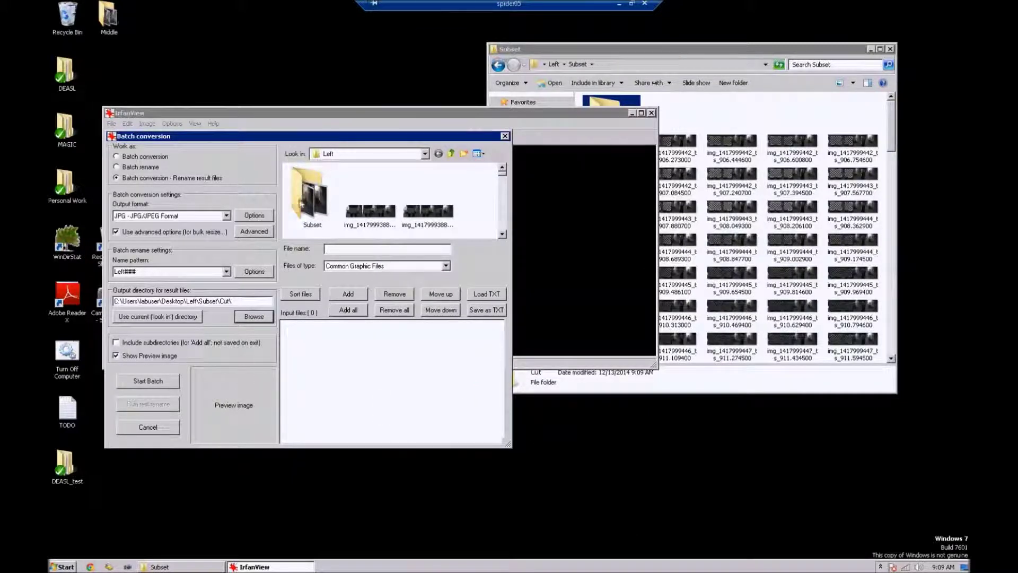
Step: Add all images from Left\Subset as input files, run the batch conversion and return to the batch settings
double_click(327, 215)
left_click(369, 218)
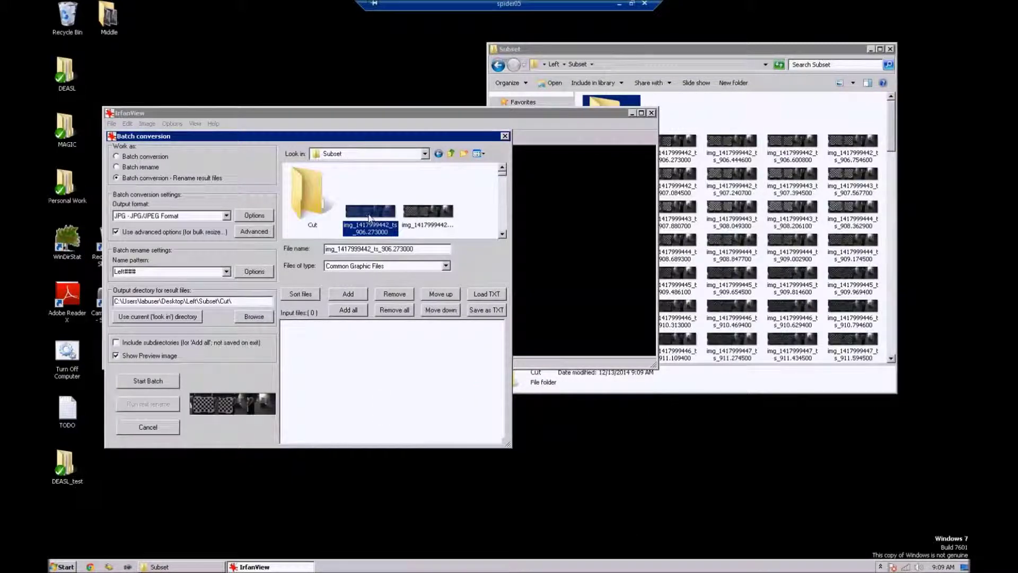
left_click(348, 310)
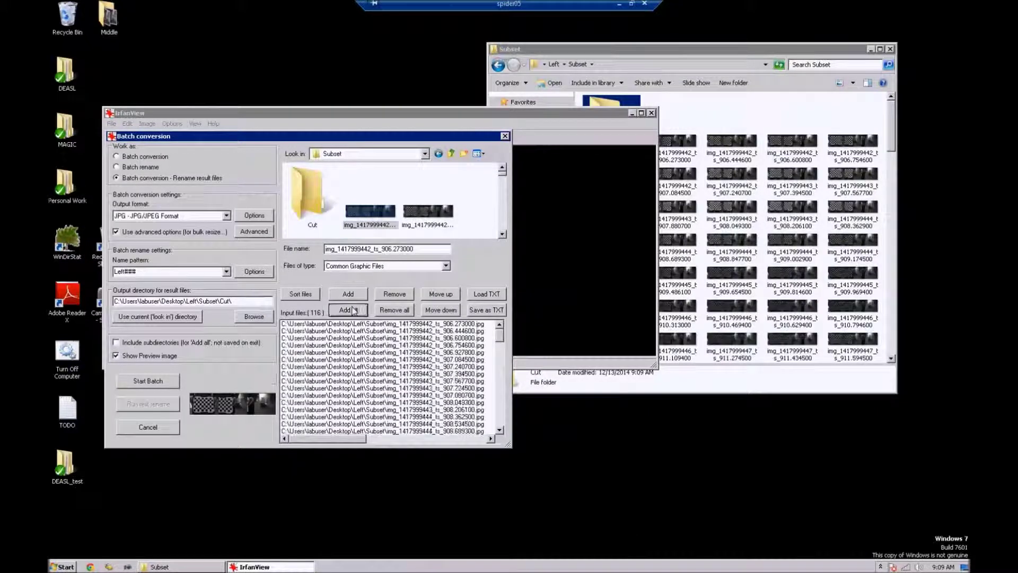
left_click(143, 384)
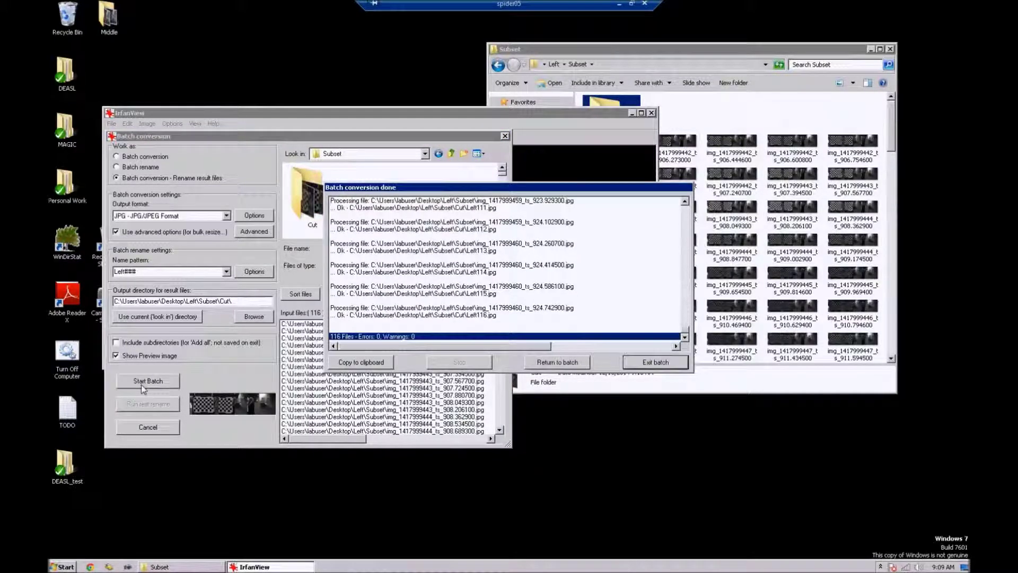
left_click(581, 364)
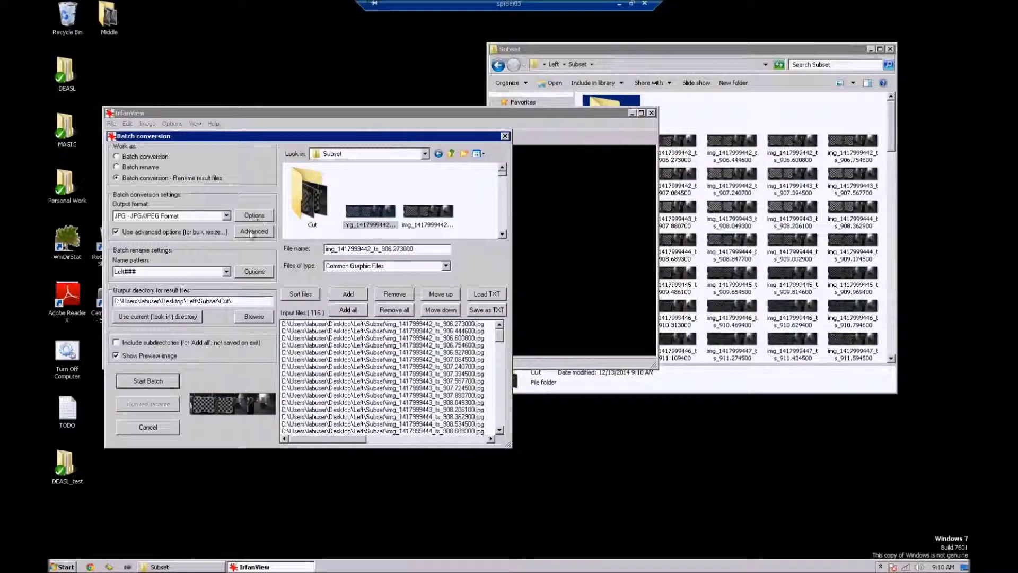
Step: Replace the input file list with all images from the Subset folder inside Right
left_click(372, 155)
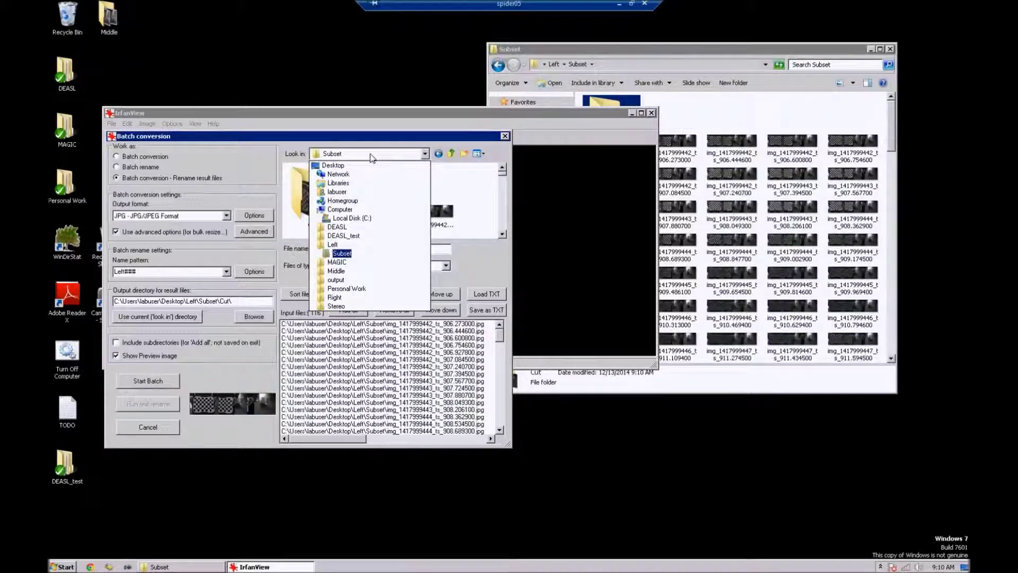
left_click(335, 298)
double_click(326, 197)
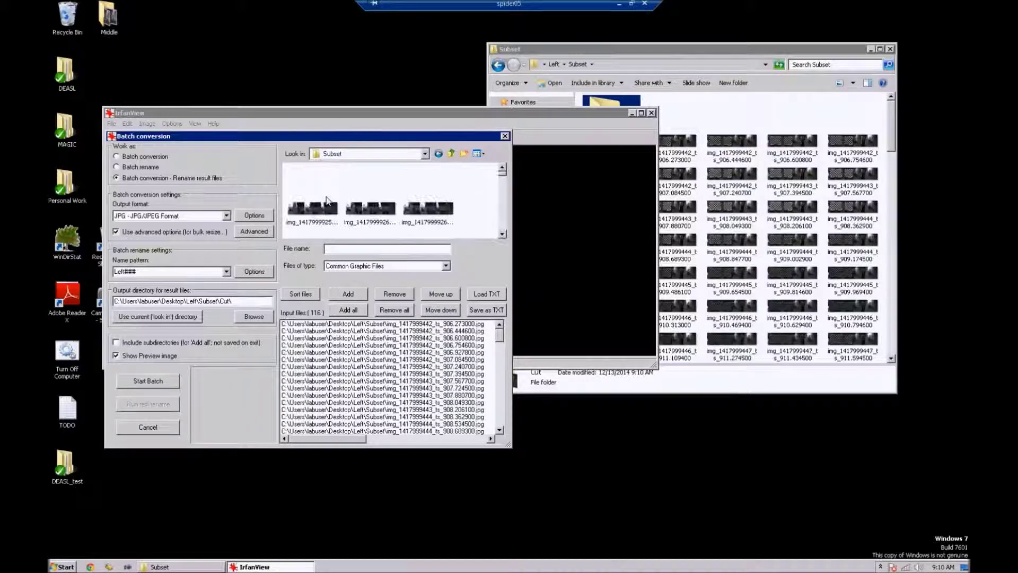
left_click(395, 310)
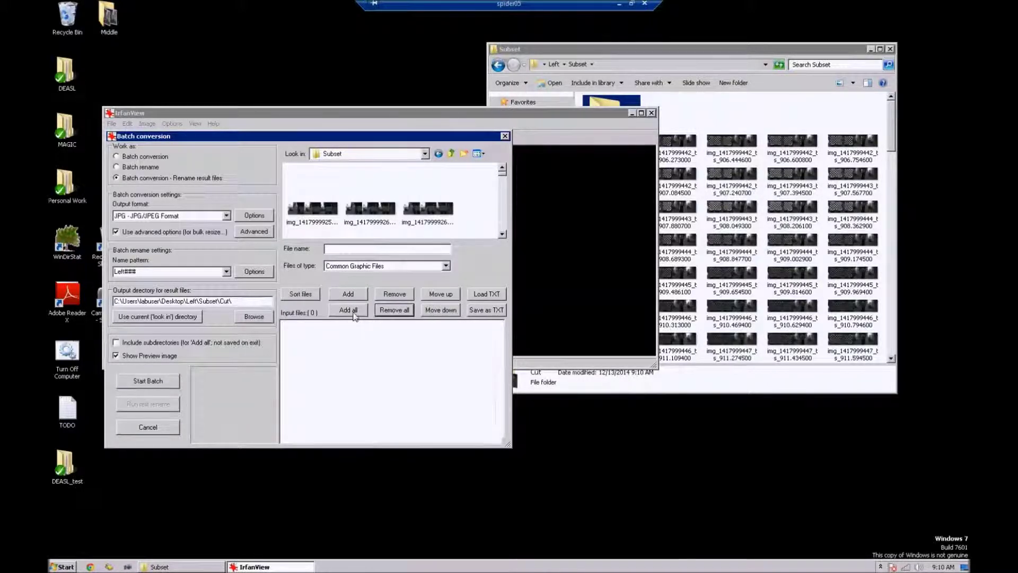
left_click(327, 209)
left_click(348, 309)
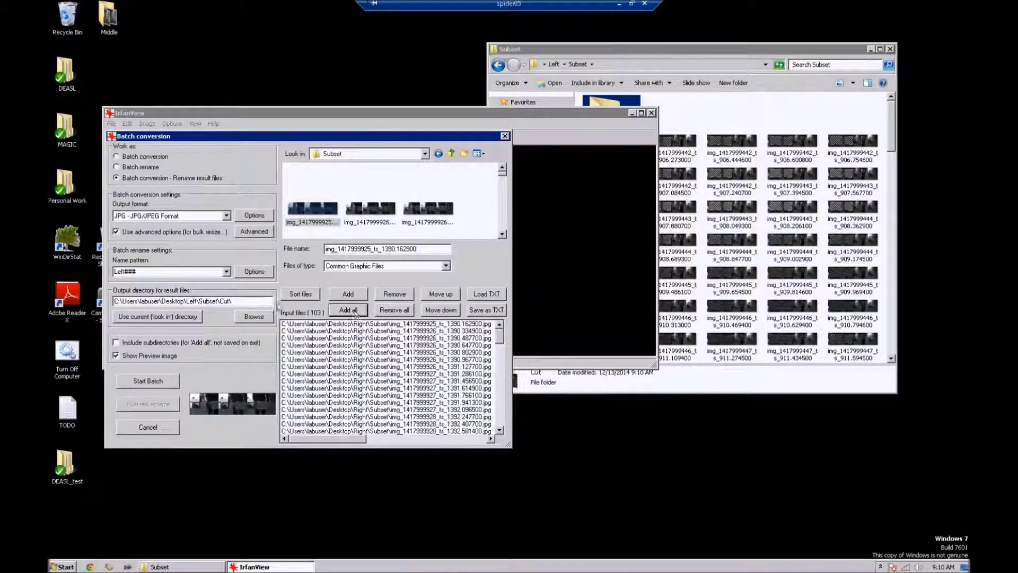
Step: Set the batch name pattern to Right### and the crop X position to 1280 for all images
left_click(164, 273)
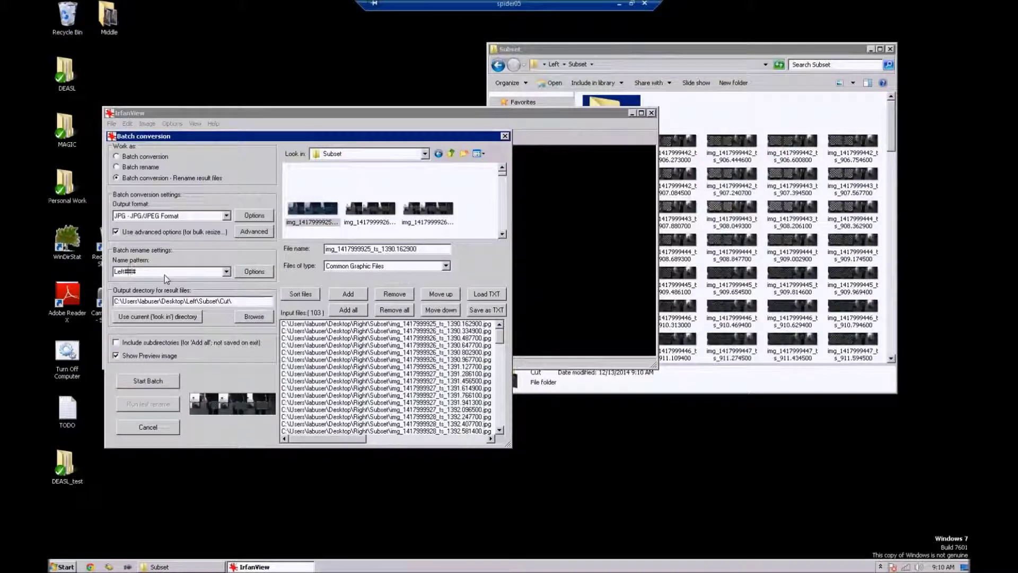
key("BackSpace")
key("BackSpace")
key("BackSpace")
type("Righ")
left_click(254, 232)
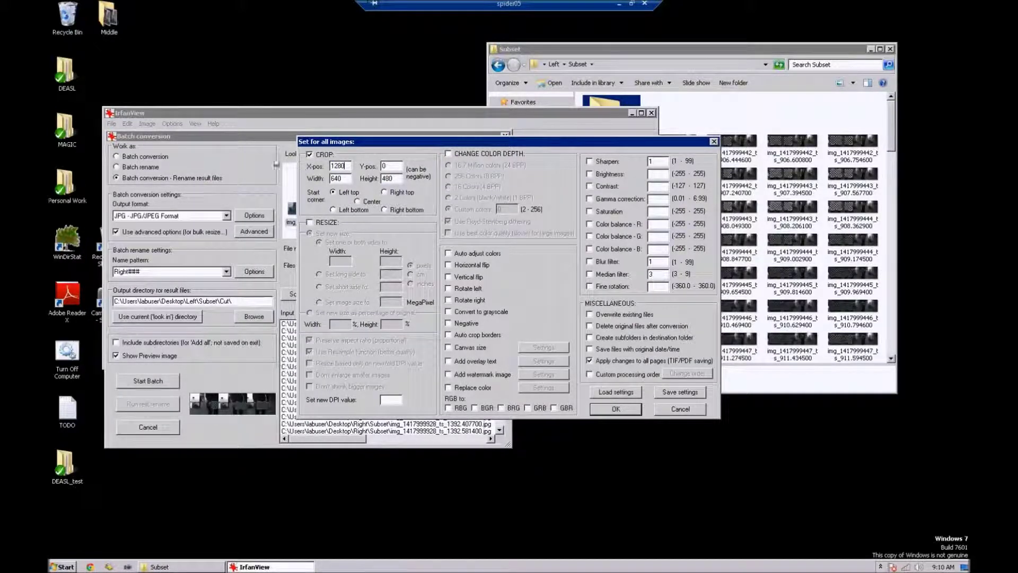
left_click(615, 409)
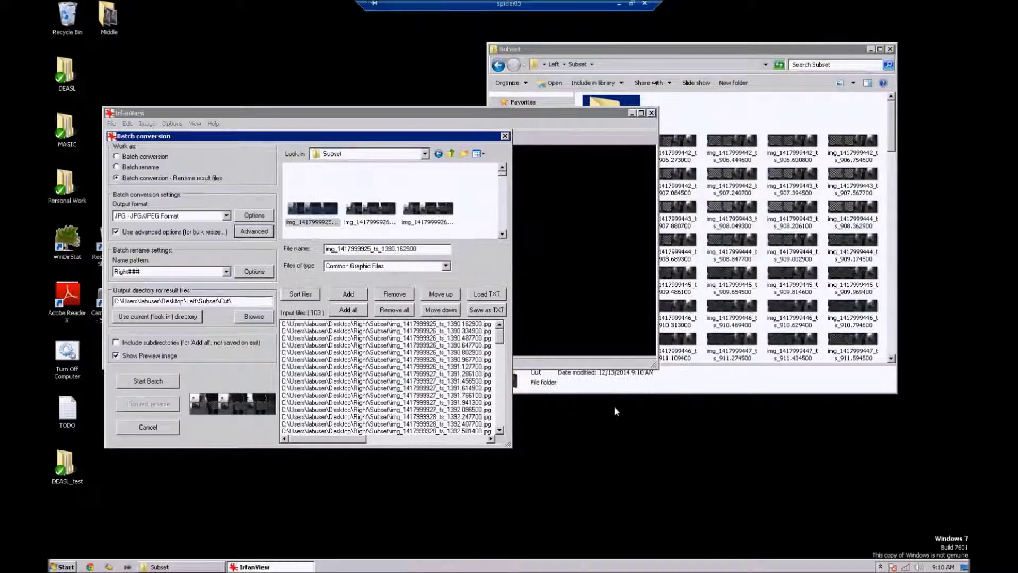
Step: Change the output directory for result files to the Cut folder inside Right\Subset
left_click(250, 303)
key("Left")
key("Left")
key("Left")
key("Left")
key("Left")
key("shift+Right")
type("Right")
Step: Run the batch conversion on the Right images, exit the batch and close IrfanView
left_click(165, 381)
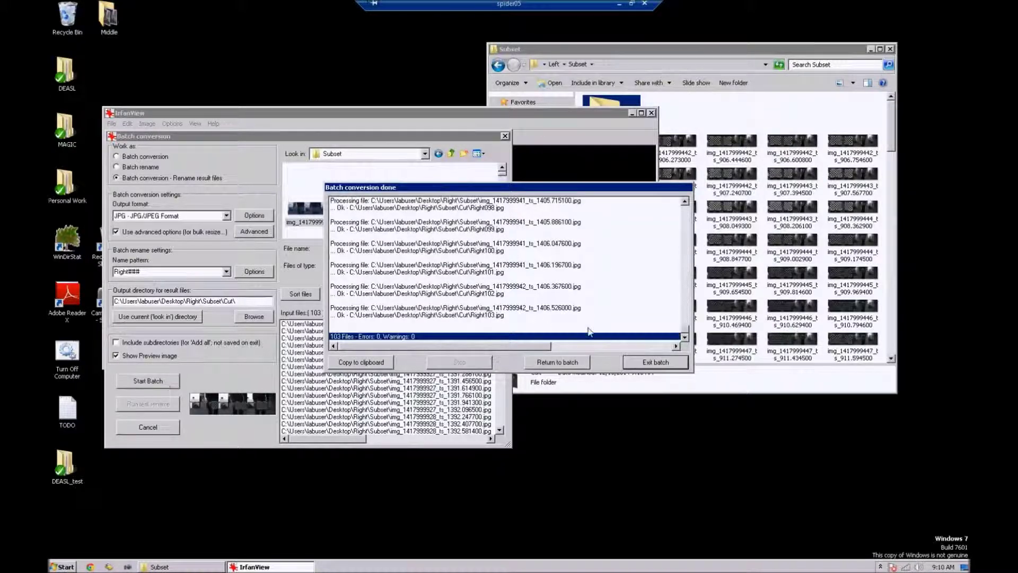
left_click(639, 362)
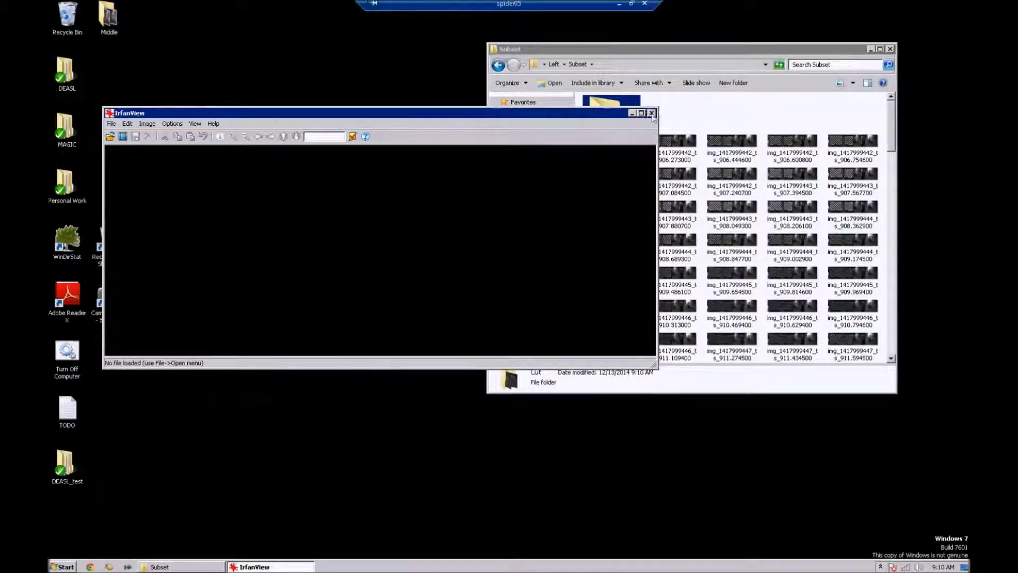
left_click(652, 113)
Step: Switch to the file explorer and look through the cropped images in Left\Subset\Cut
left_click_drag(678, 49, 648, 47)
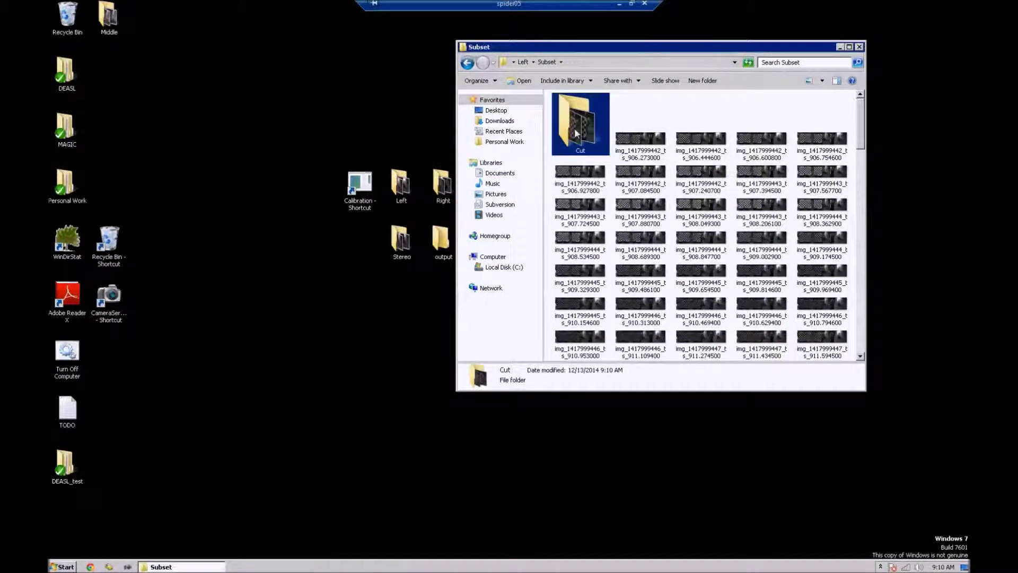
double_click(577, 134)
scroll(700, 223, "down", 15)
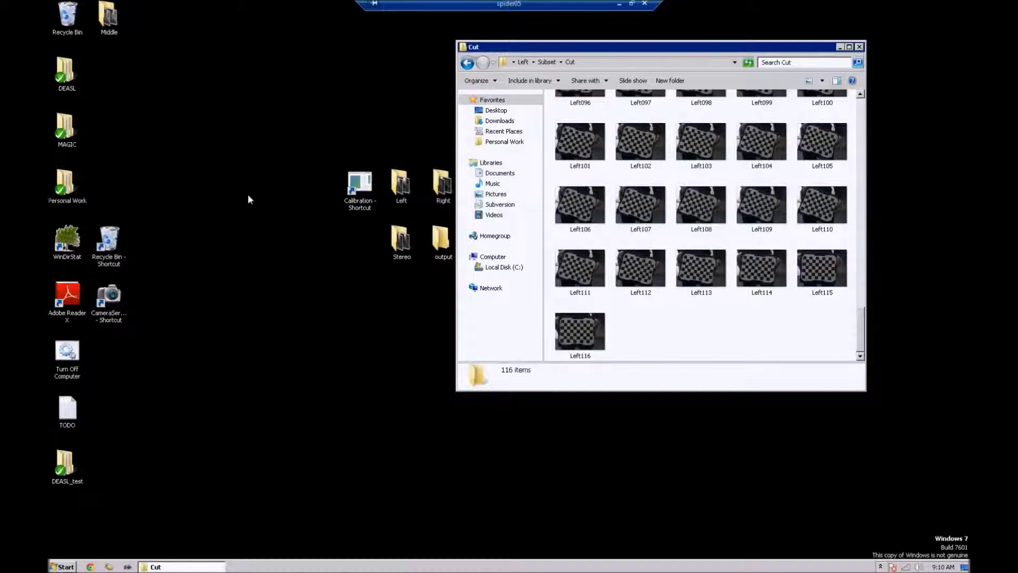
Step: Look through the cropped images in Right\Subset\Cut and close that folder window
double_click(442, 184)
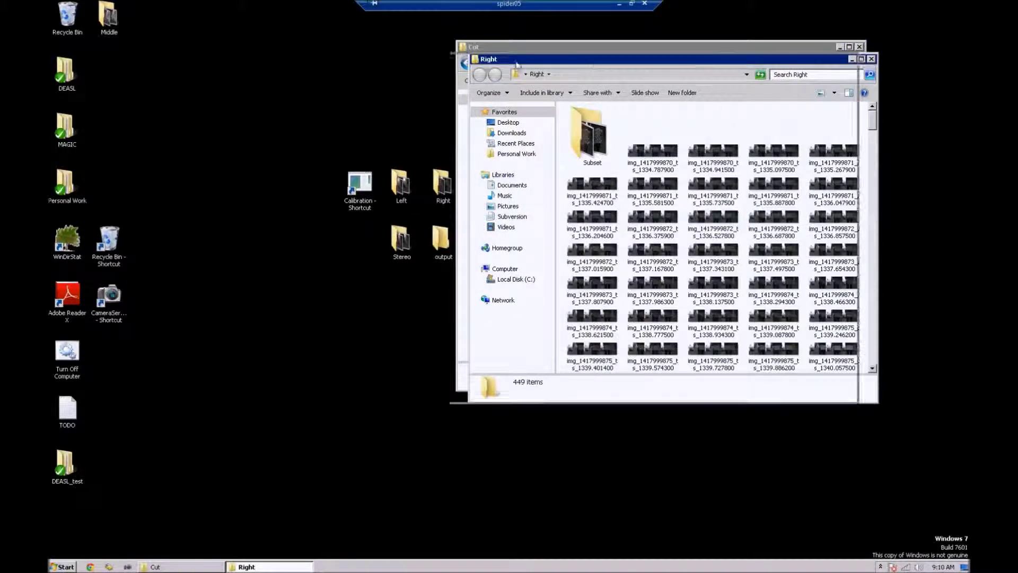
left_click_drag(530, 102, 340, 64)
double_click(366, 133)
double_click(374, 138)
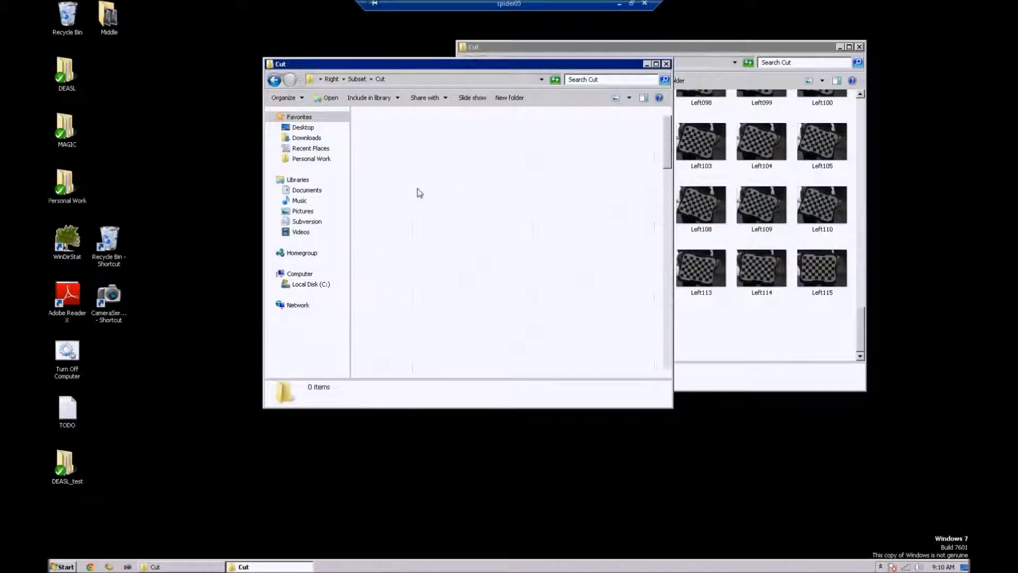
scroll(489, 282, "down", 10)
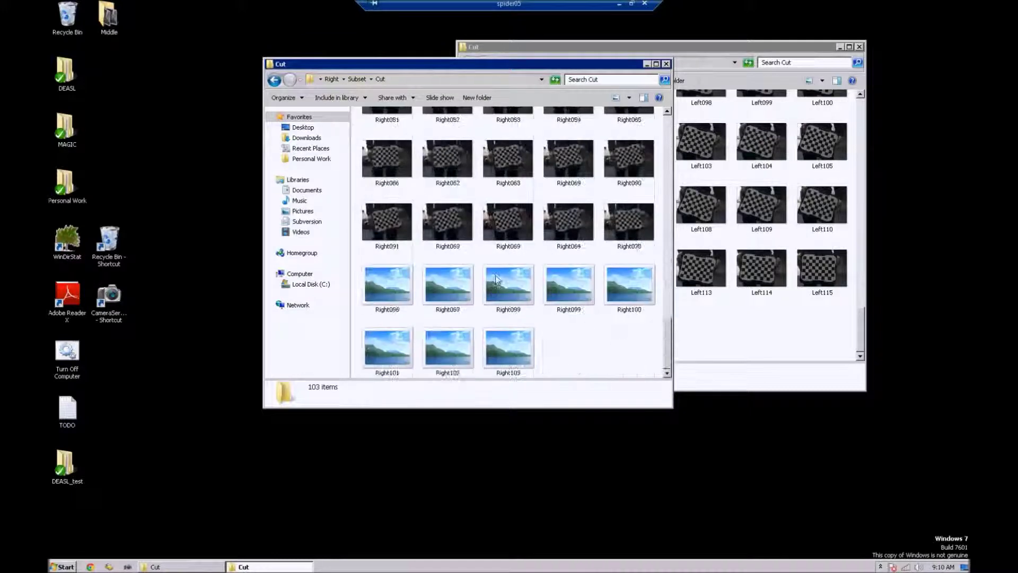
left_click(665, 64)
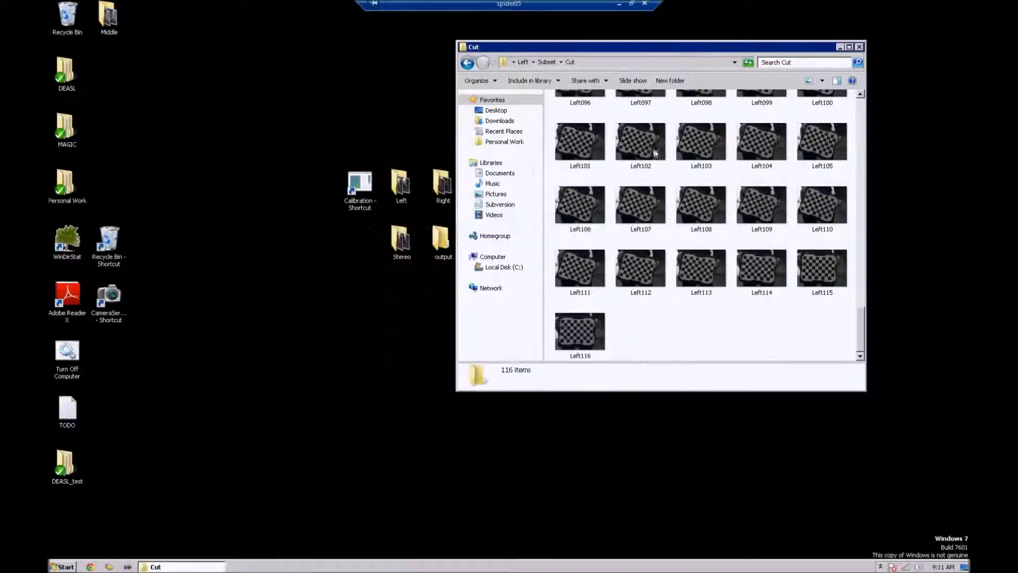
Step: Open the desktop's Stereo folder and view its first few images in the photo viewer
double_click(415, 250)
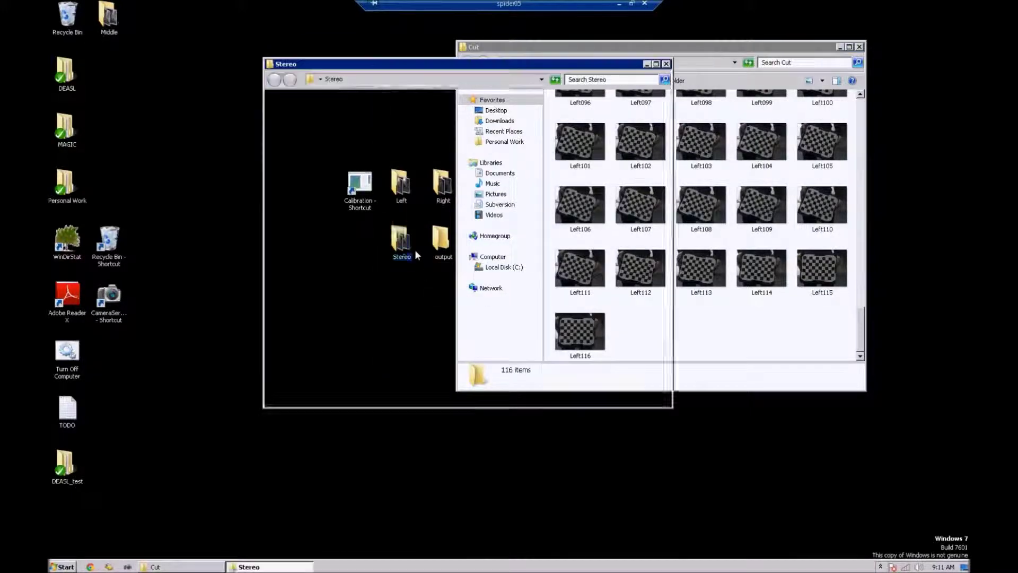
double_click(520, 151)
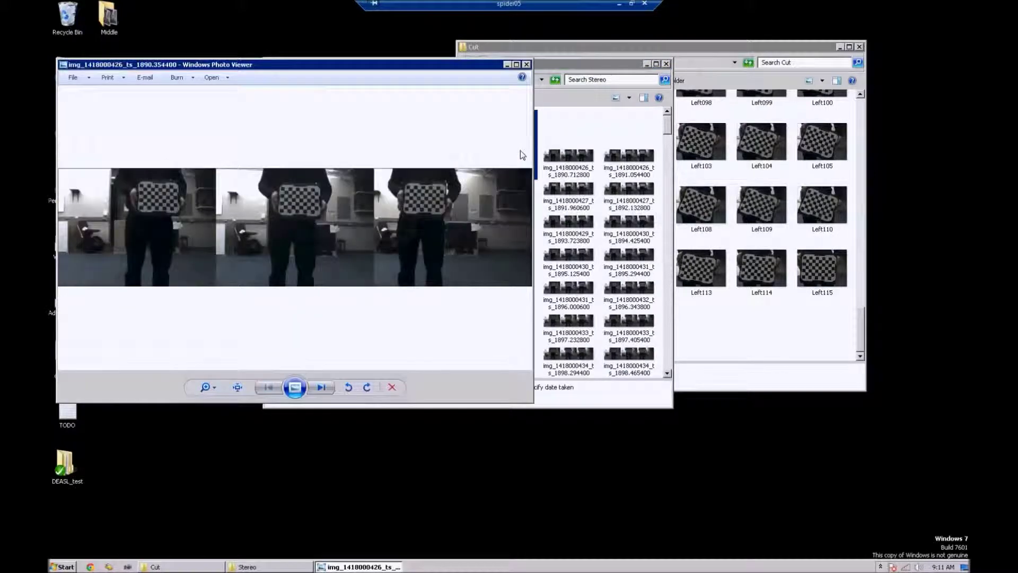
key("Right")
key("Right")
key("Right")
key("Right")
key("Right")
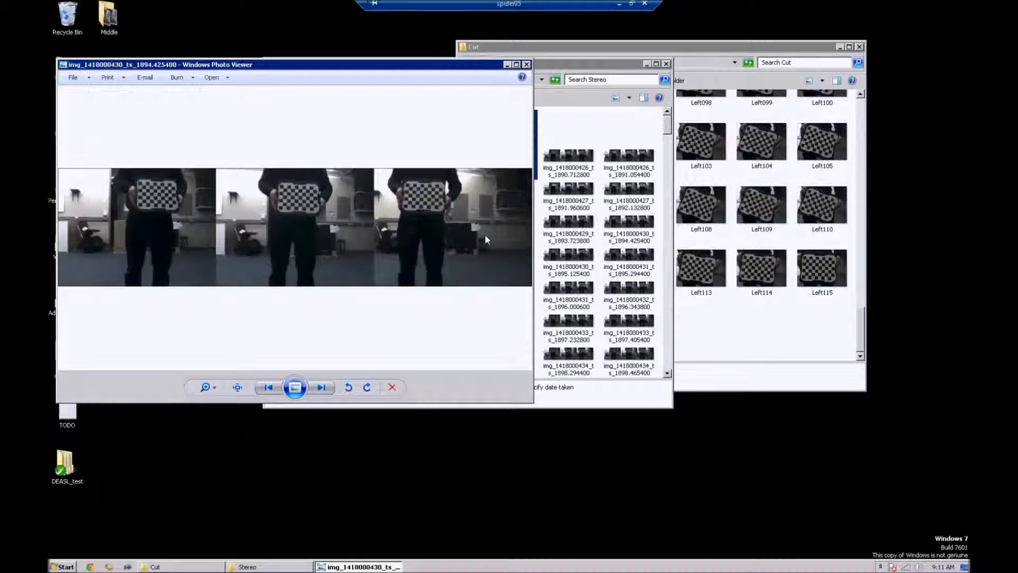
left_click(527, 64)
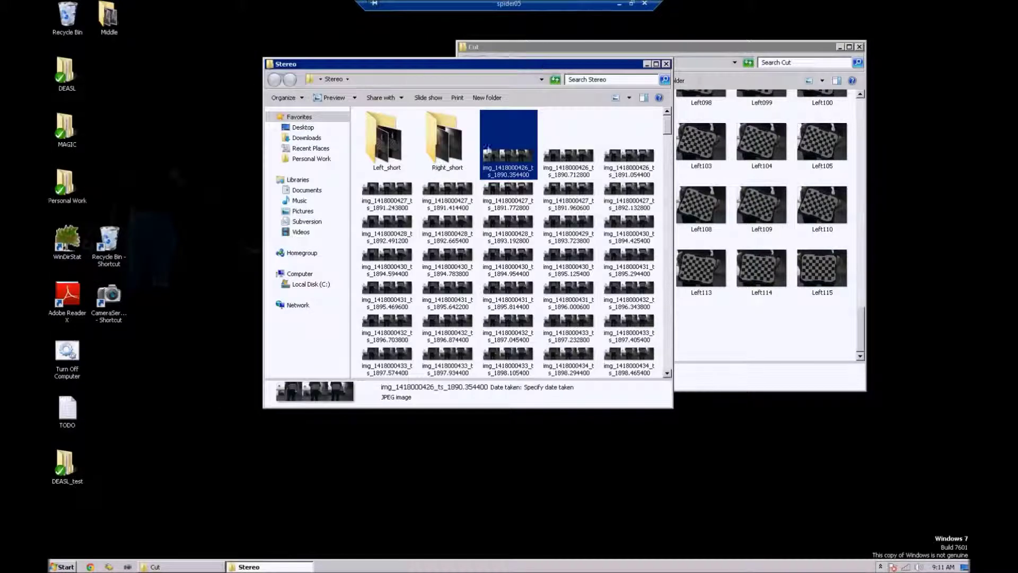
Step: Check the contents of the Left_short and Right_short folders inside Stereo and close the folder window
double_click(395, 154)
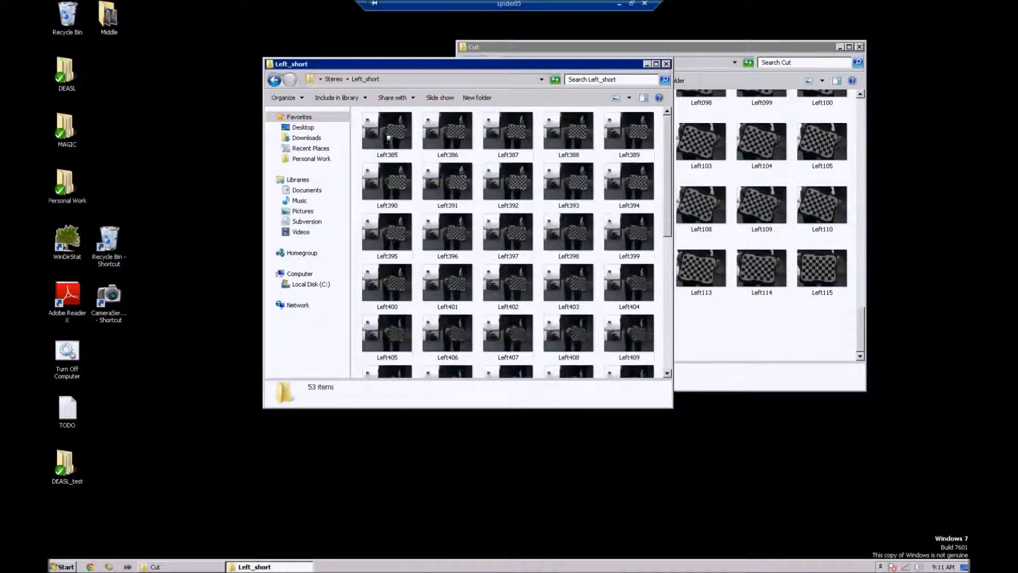
left_click(274, 80)
double_click(451, 148)
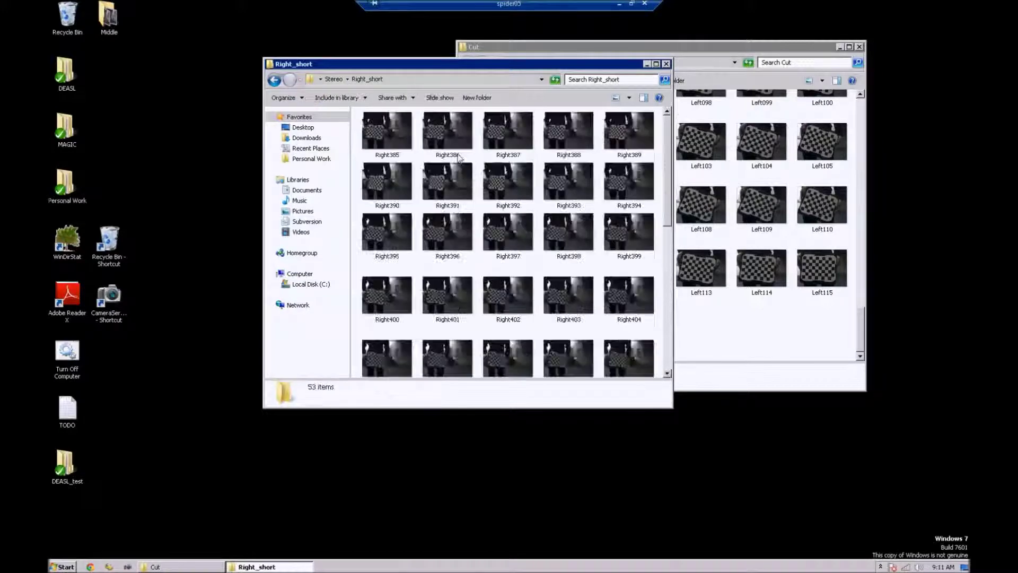
left_click(275, 81)
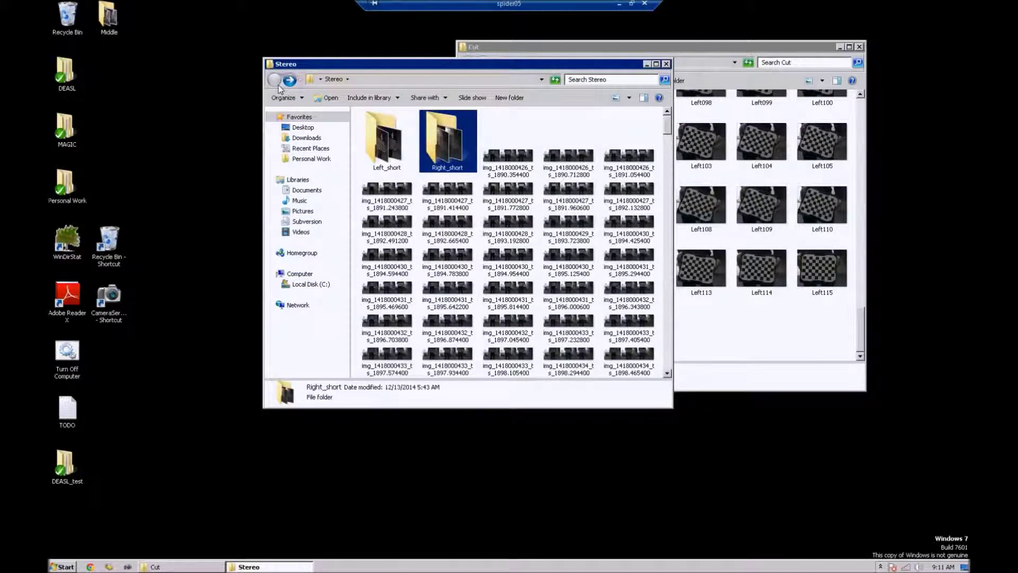
left_click(666, 64)
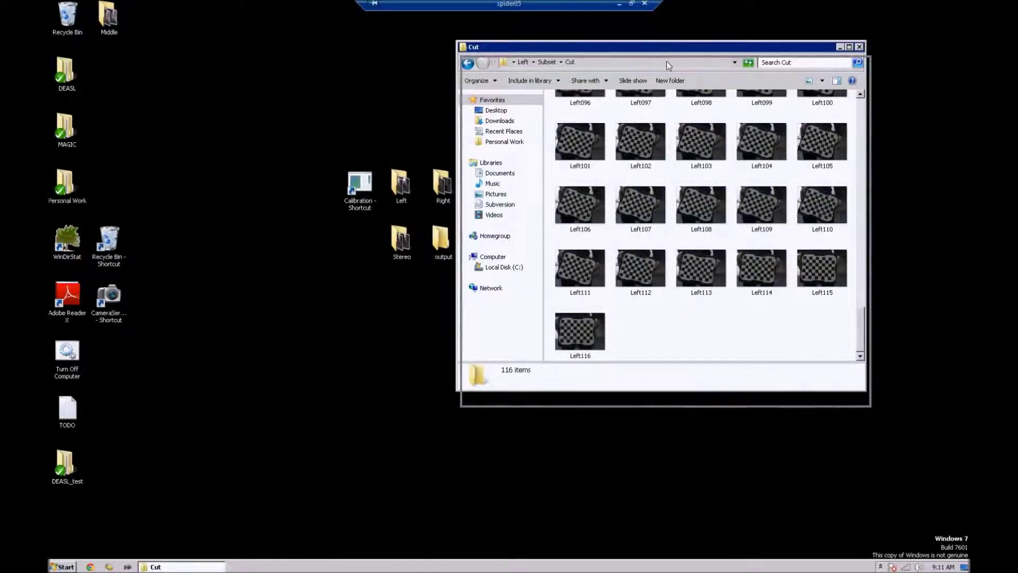
Step: Close the Cut folder and launch the Calibration shortcut, answering y to displaying checkerboards and running mono camera calibration
left_click_drag(663, 50, 667, 66)
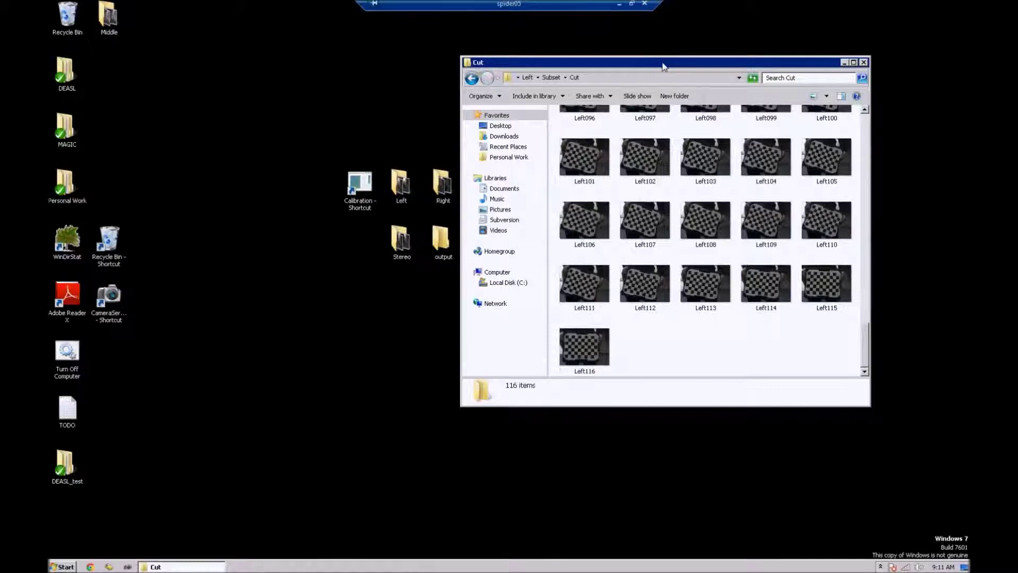
scroll(769, 160, "up", 3)
left_click(864, 62)
double_click(351, 193)
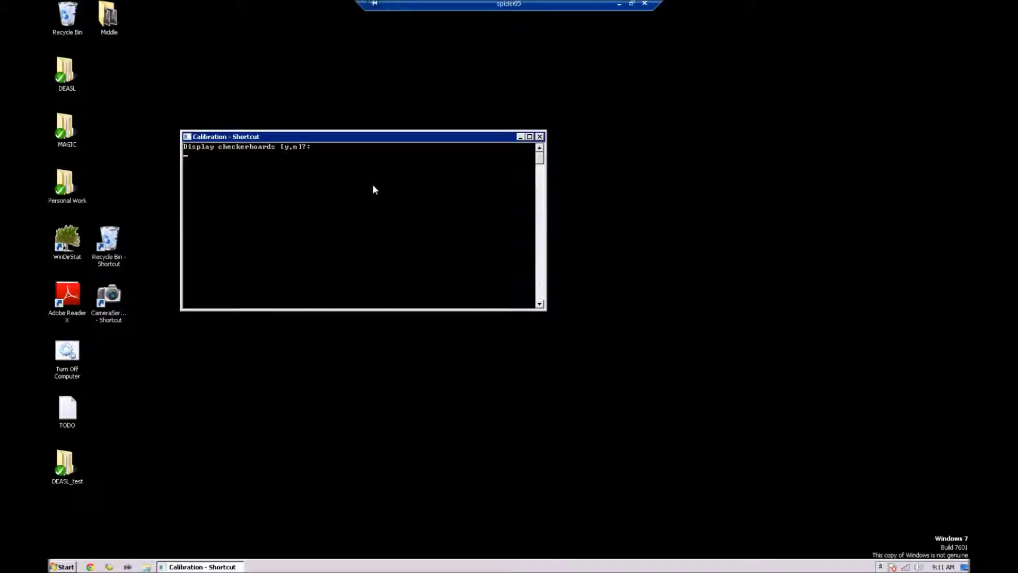
key("Return")
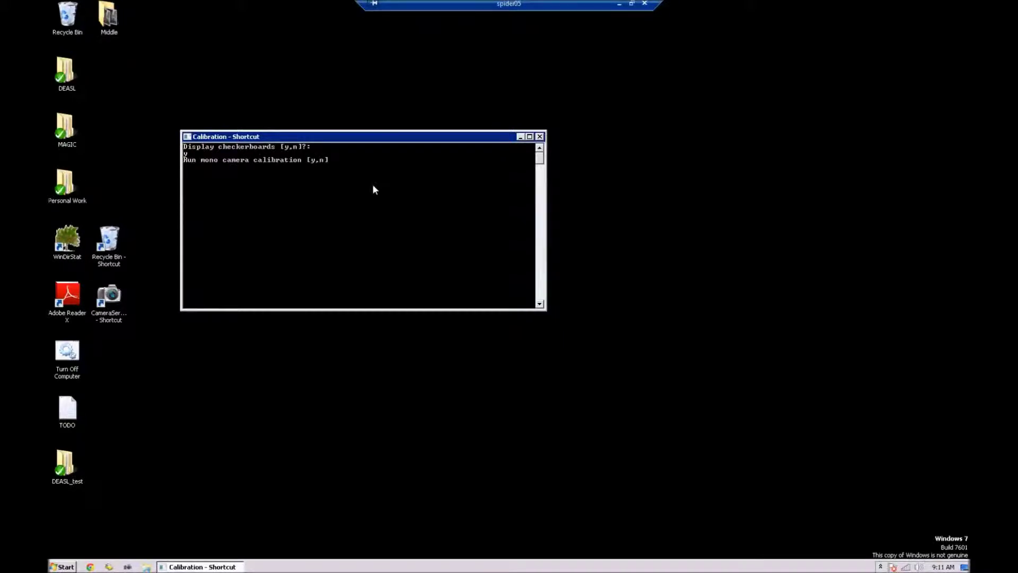
type("y")
key("Return")
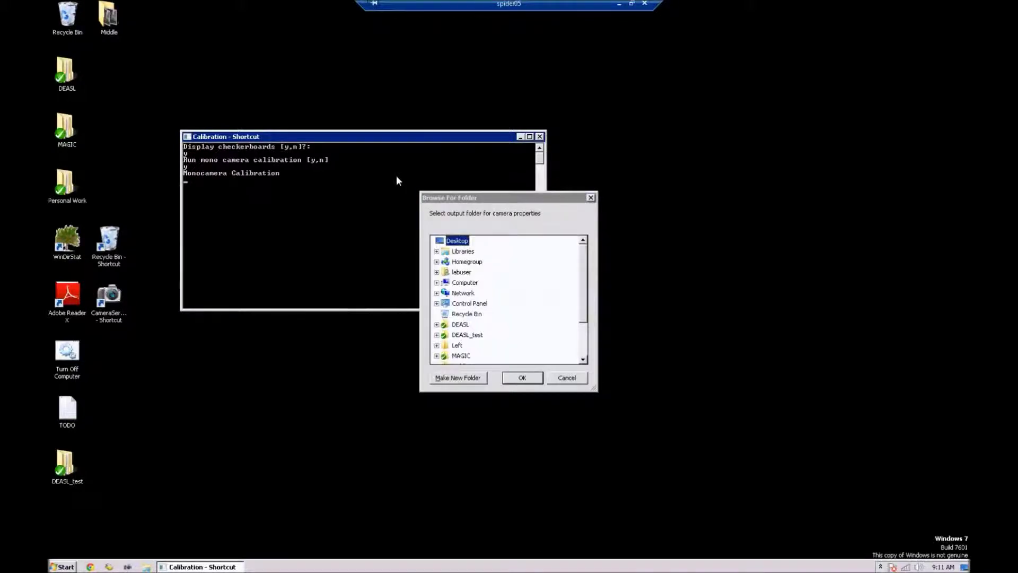
Step: Choose the desktop's output folder as the output folder for camera properties
left_click(582, 277)
scroll(558, 340, "down", 1)
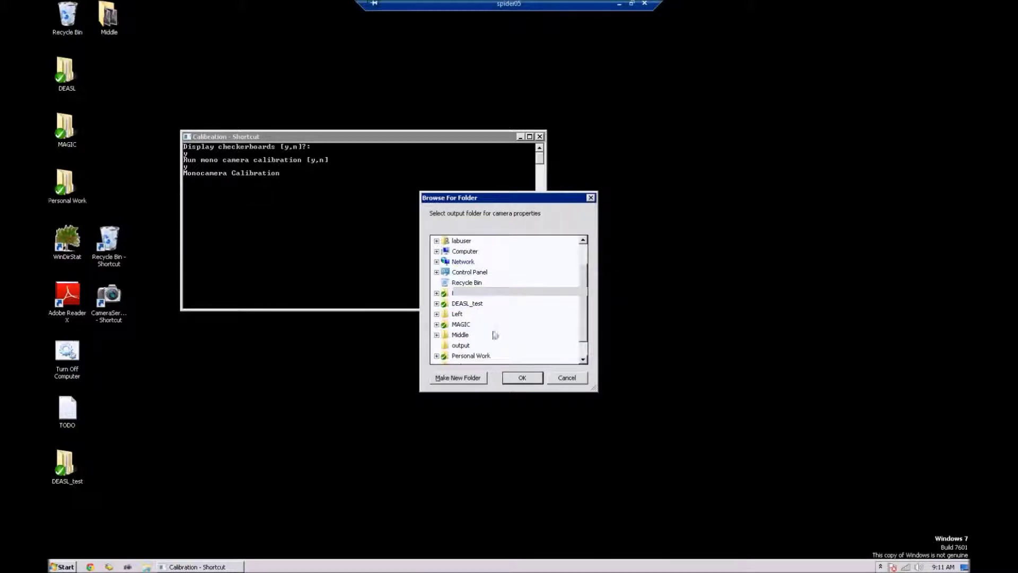
left_click(461, 347)
left_click(526, 381)
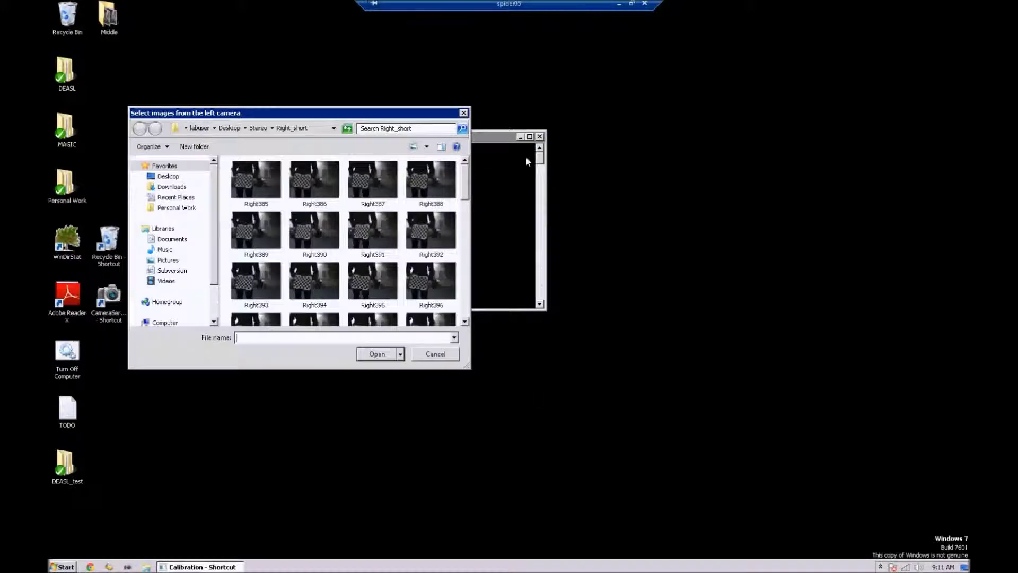
Step: Move the console window clear of the left-camera image selection dialog and browse to the desktop's Left folder
left_click_drag(504, 140, 651, 96)
left_click_drag(770, 74, 787, 65)
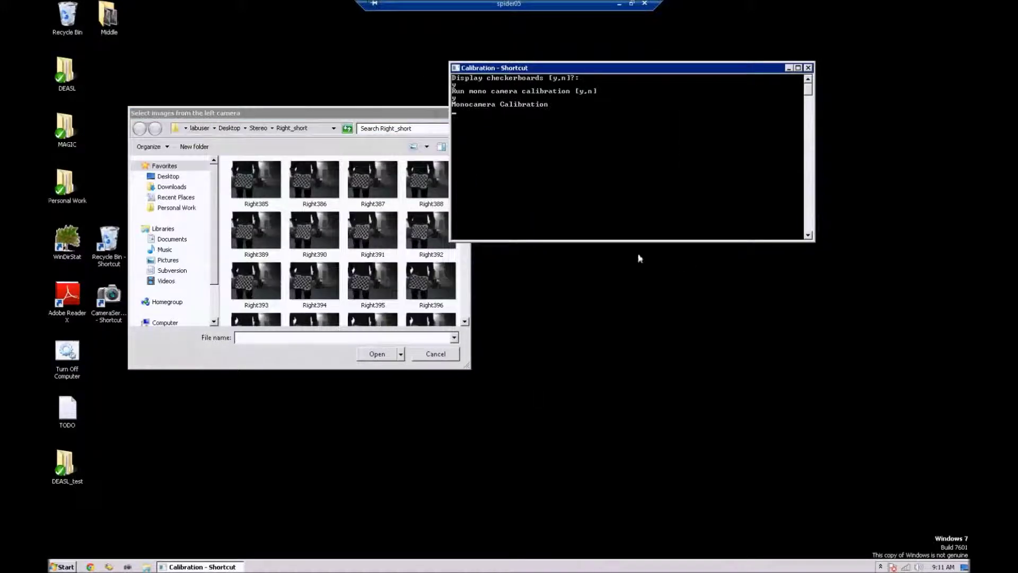
left_click(314, 129)
key("End")
key("BackSpace")
key("BackSpace")
key("BackSpace")
key("BackSpace")
key("BackSpace")
key("BackSpace")
key("BackSpace")
key("BackSpace")
key("BackSpace")
key("BackSpace")
key("BackSpace")
key("BackSpace")
key("BackSpace")
key("BackSpace")
key("BackSpace")
key("BackSpace")
key("BackSpace")
key("BackSpace")
type("Left")
key("Return")
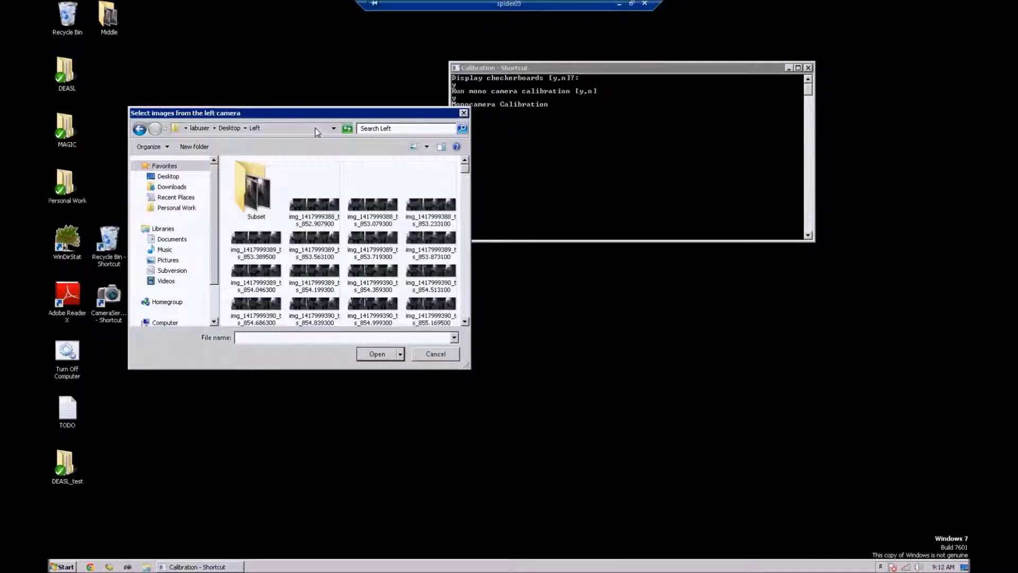
Step: Load all images from the Cut folder inside Left\Subset as the left camera images
left_click(256, 208)
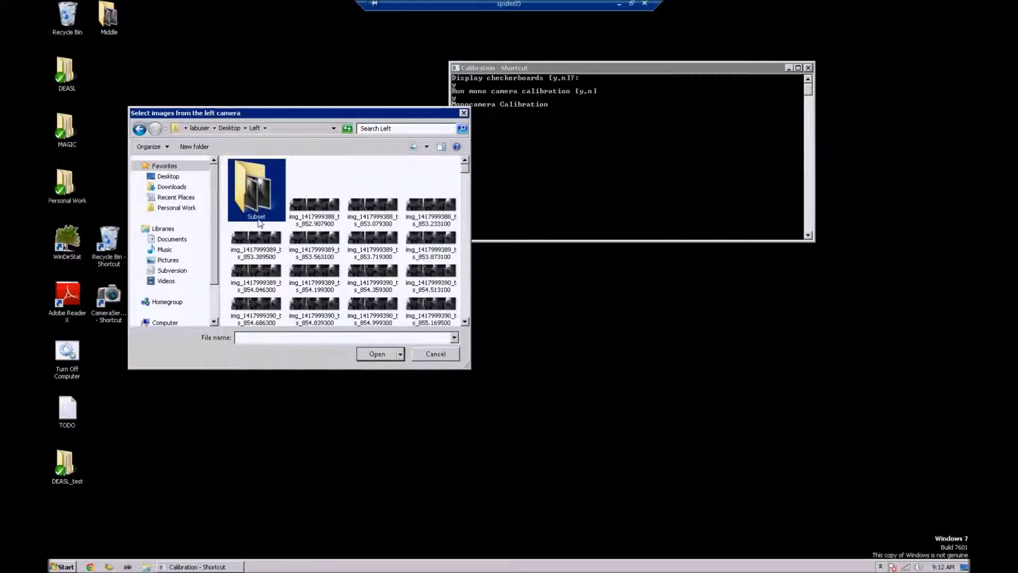
double_click(257, 208)
left_click(258, 202)
double_click(259, 202)
left_click(260, 201)
key("ctrl+a")
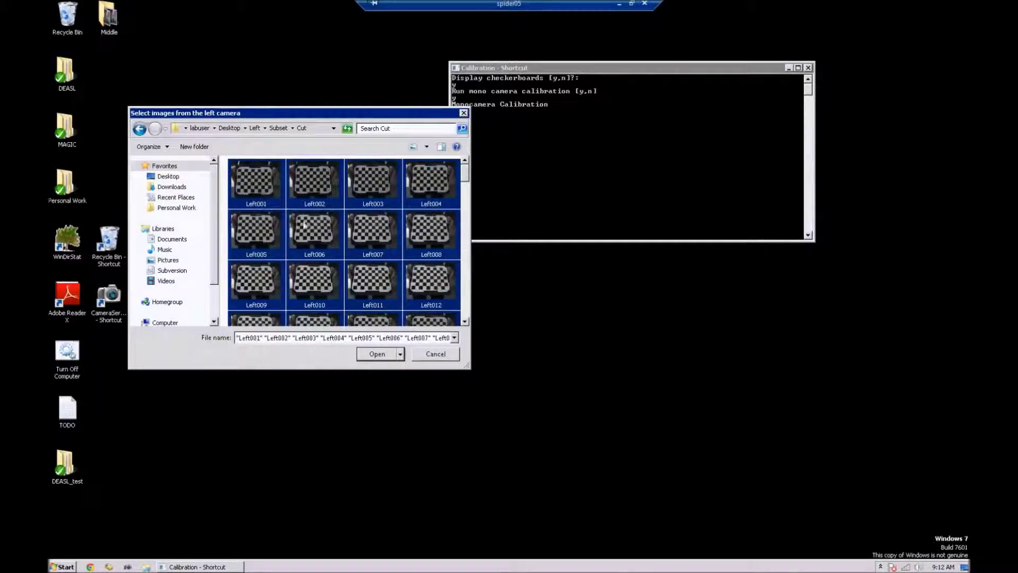
left_click(377, 355)
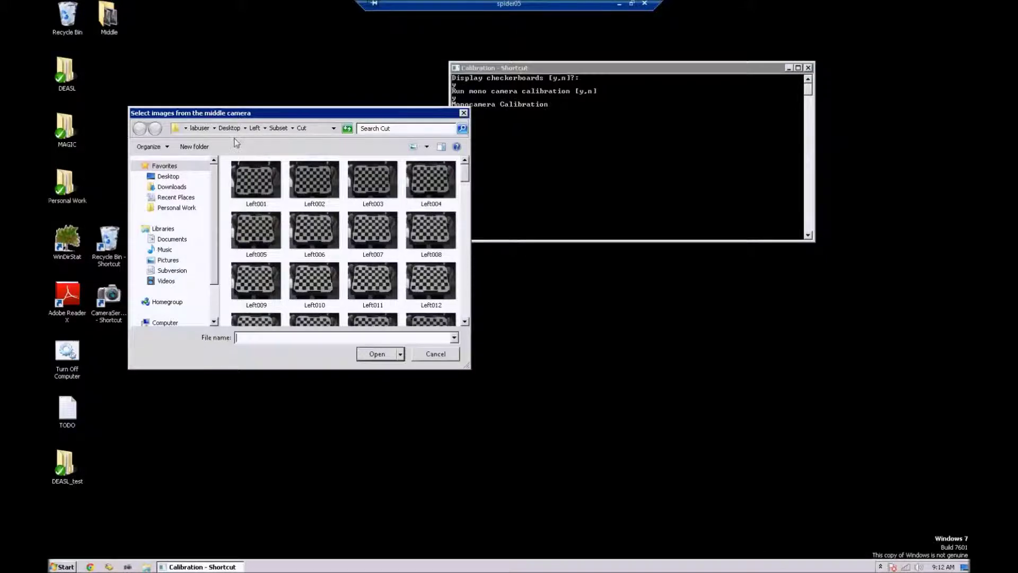
Step: Skip image selection for the other cameras and run the left camera calibration, answering y
left_click(436, 357)
left_click(431, 352)
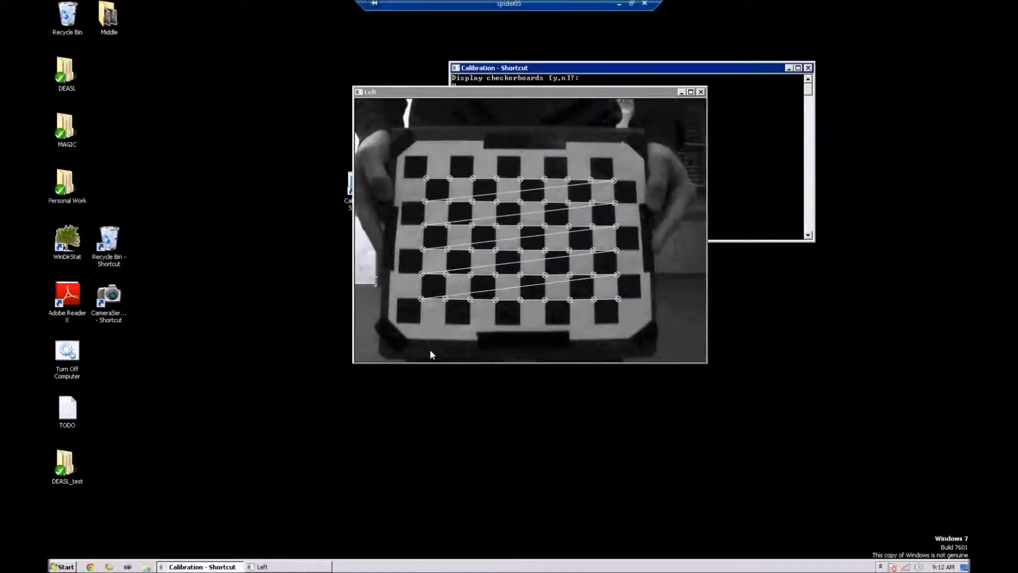
left_click(419, 305)
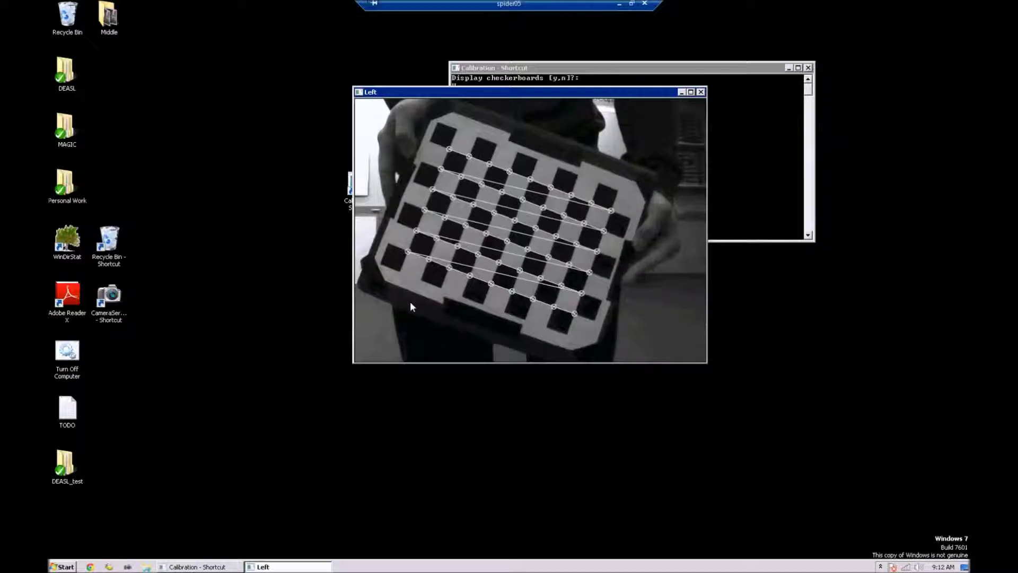
type("y")
key("Return")
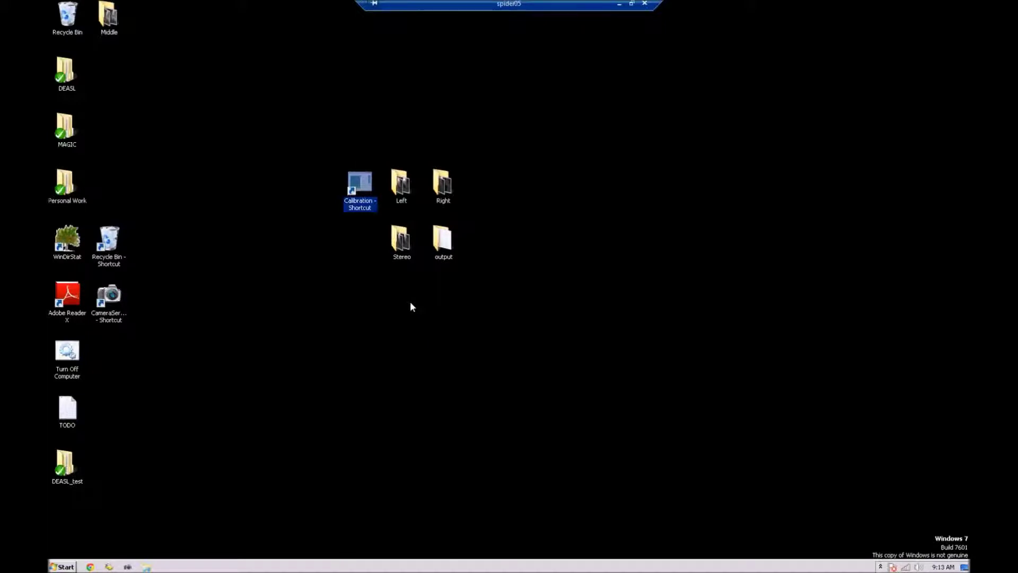
Step: Open Left_Calib from the desktop's output folder in Notepad, review its matrices, and close the file and folder
left_click(315, 206)
left_click(448, 247)
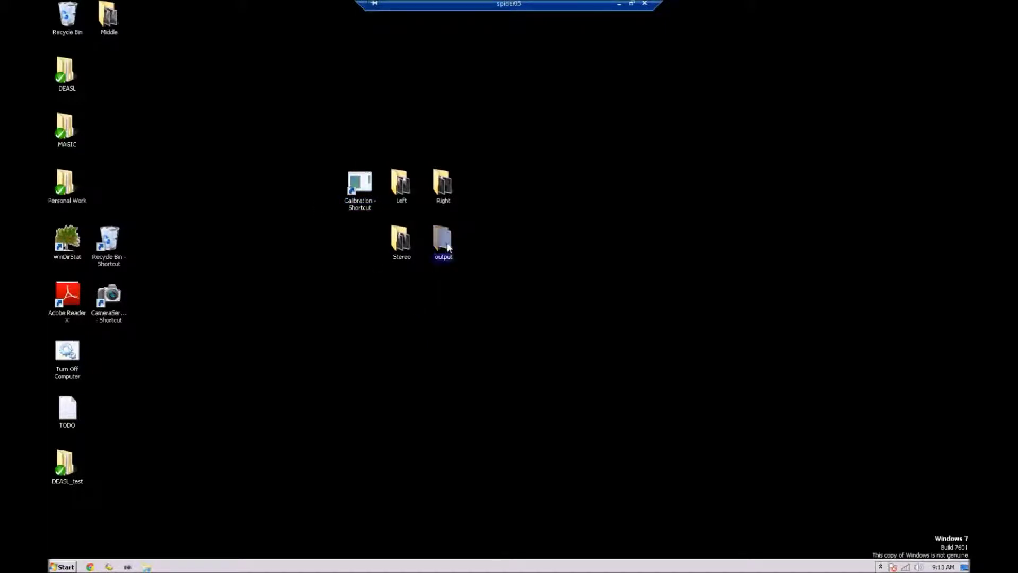
double_click(448, 247)
double_click(584, 129)
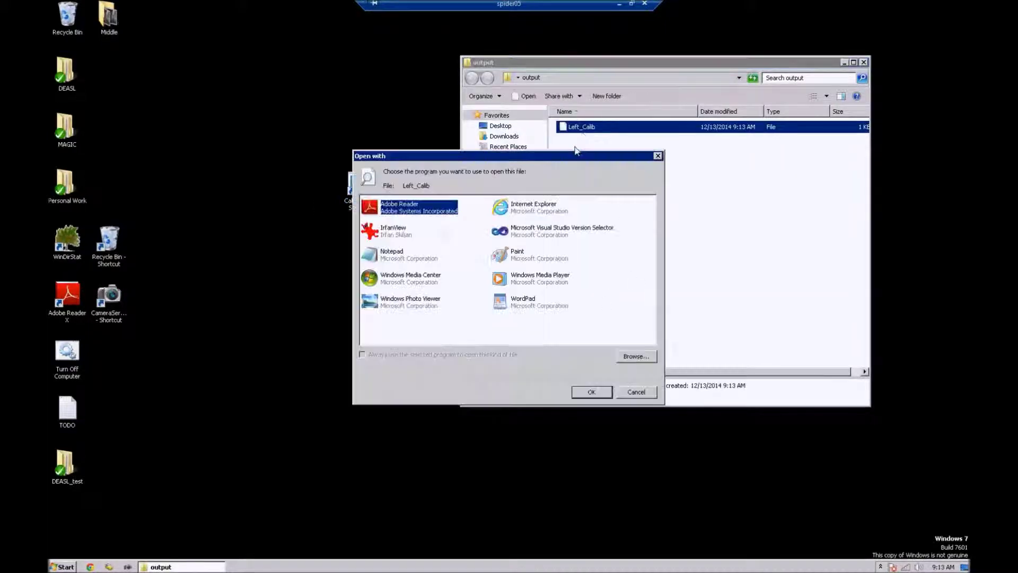
double_click(424, 258)
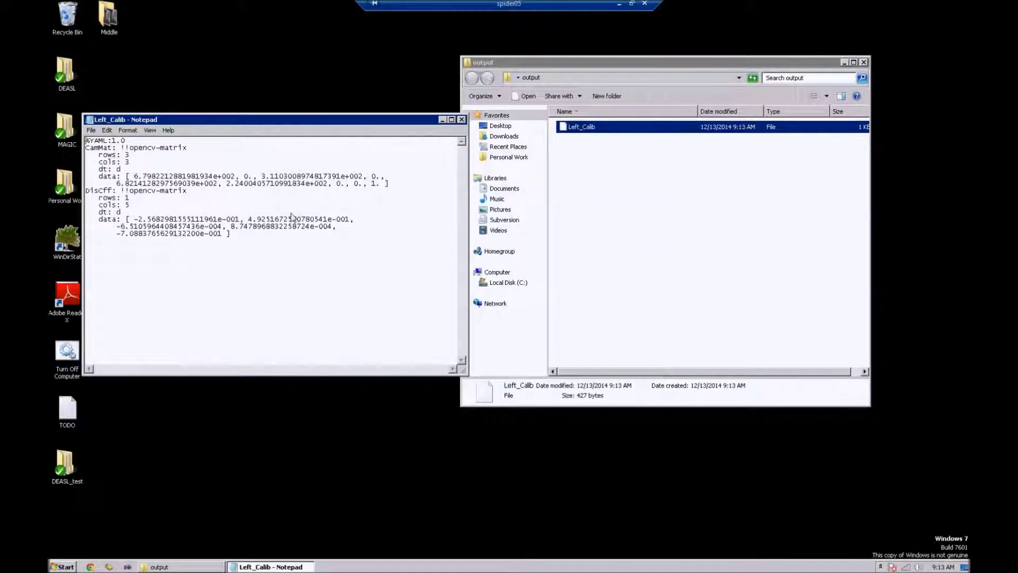
left_click(461, 119)
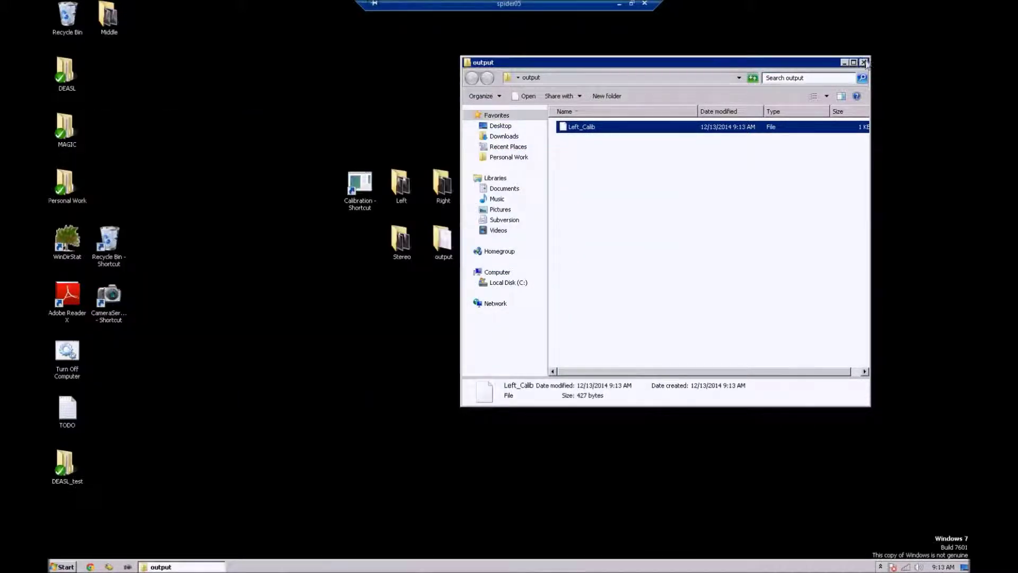
left_click(863, 62)
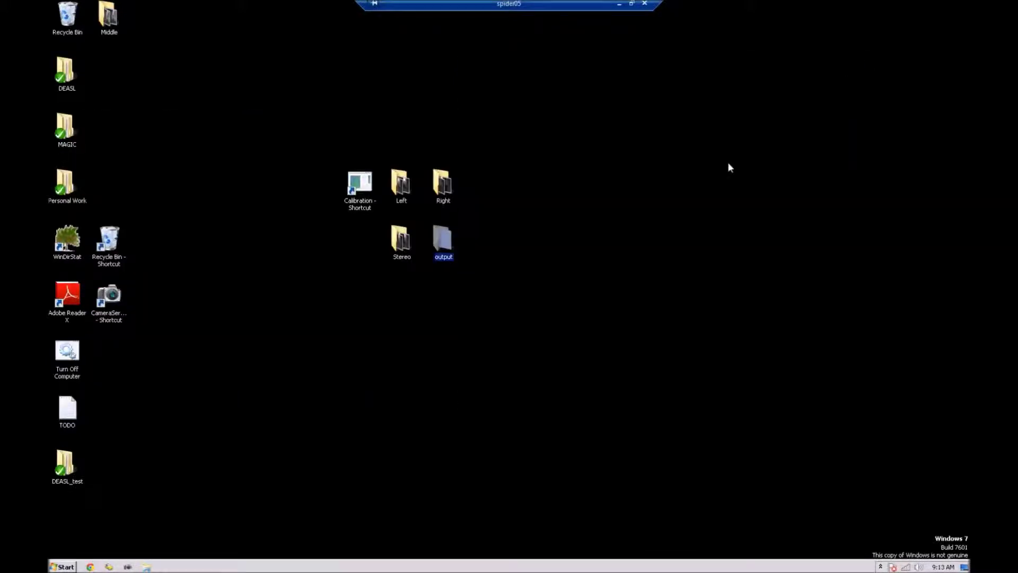
Step: Launch the Calibration shortcut again, answering n to displaying checkerboards and y to mono camera calibration
double_click(364, 188)
type("n")
key("Return")
type("y")
key("Return")
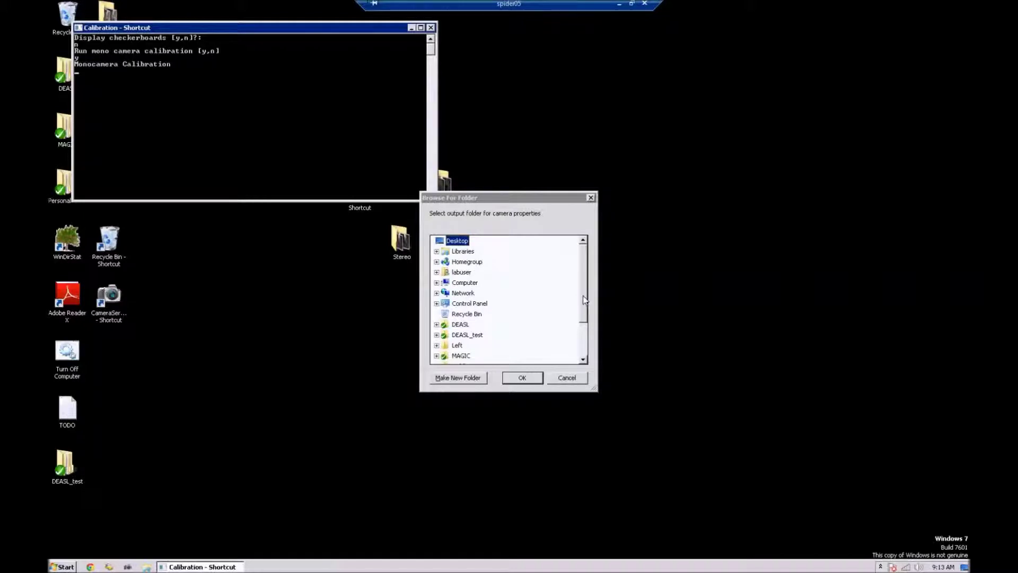
Step: Choose the desktop's output folder for camera properties and skip image selection for the left and middle cameras
left_click_drag(585, 300, 585, 330)
left_click(458, 325)
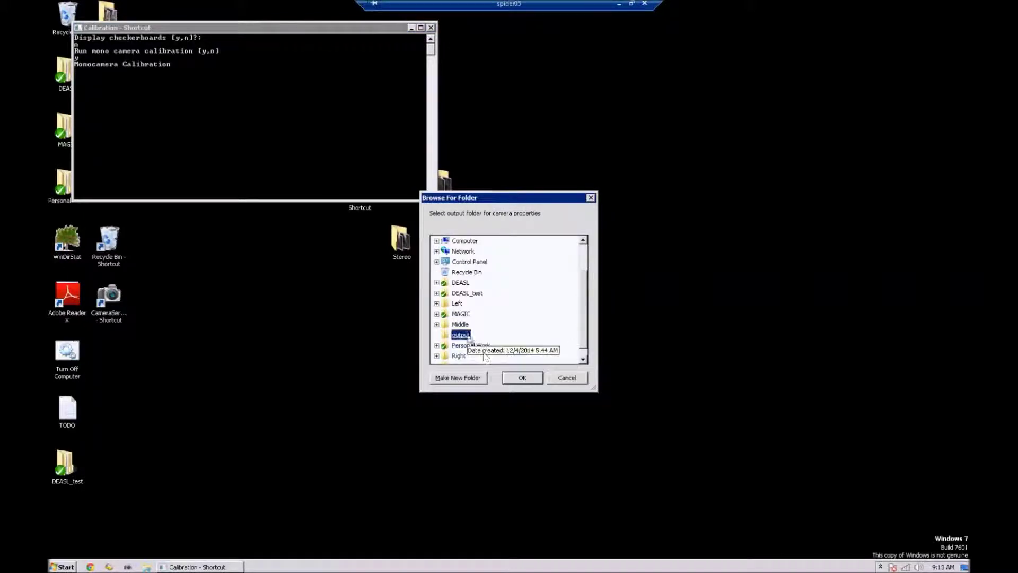
left_click(522, 378)
left_click(435, 356)
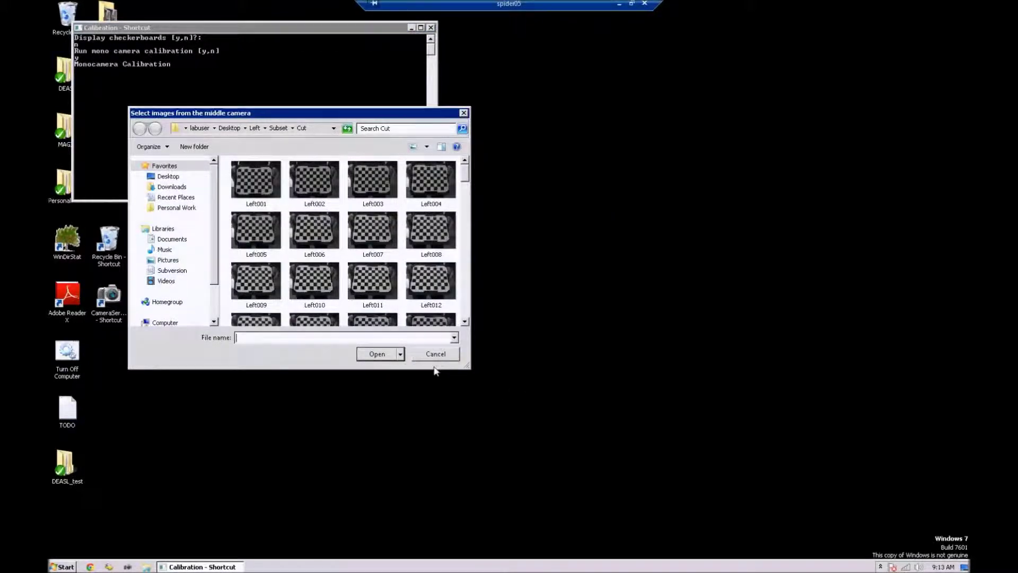
left_click(435, 355)
Step: Point the right-camera image selection to the Desktop\Right\Subset\Cut folder by replacing Left with Right in the path
left_click(320, 132)
key("Left")
key("Left")
key("Left")
key("Left")
key("Left")
key("Left")
key("Left")
key("Left")
key("Left")
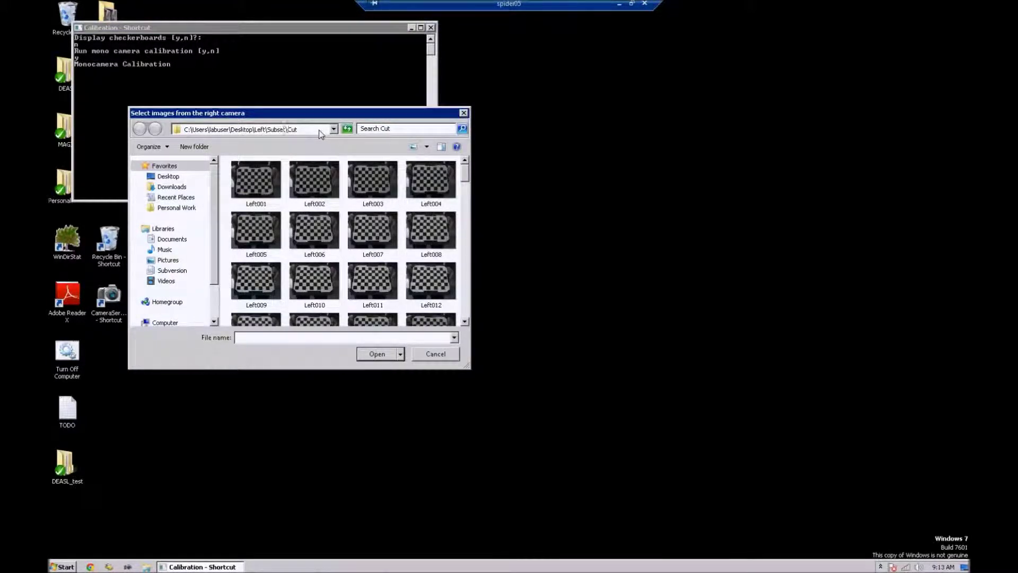
key("Left")
key("Left")
key("shift+Left")
key("shift+Left")
key("shift+Left")
key("shift+Left")
type("Right")
key("Return")
Step: Load all images in the Cut folder as the right camera images and continue to stereo camera calibration with y
left_click(270, 183)
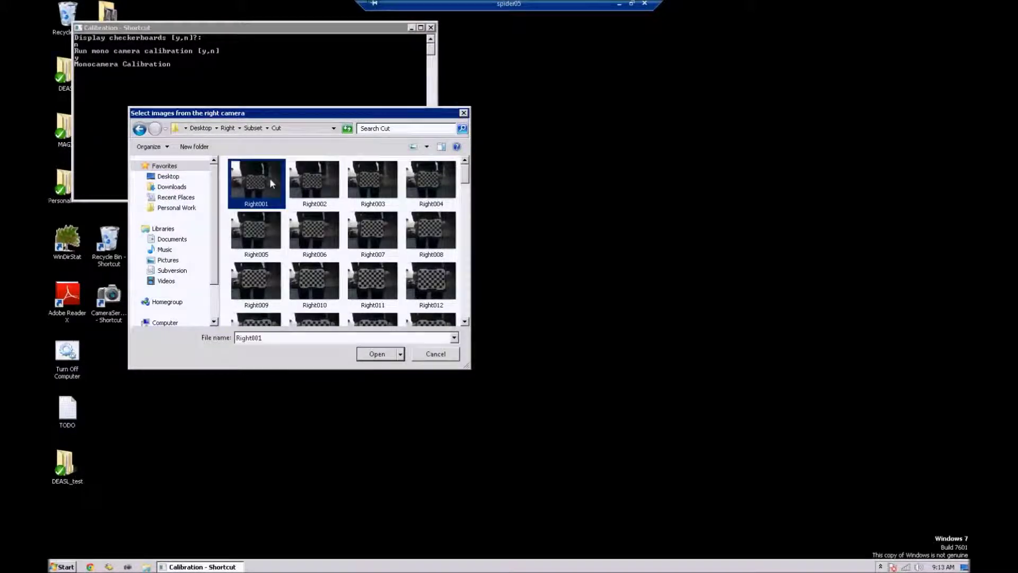
key("ctrl+a")
left_click(377, 354)
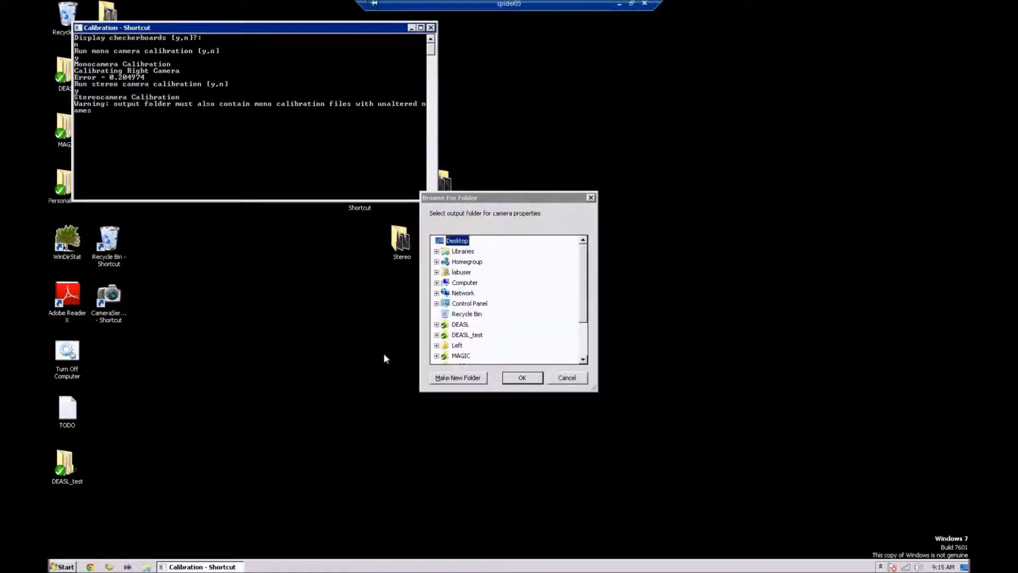
Step: Shift the console window slightly and choose the desktop's output folder for the stereo calibration properties
left_click(583, 280)
left_click_drag(583, 283, 578, 299)
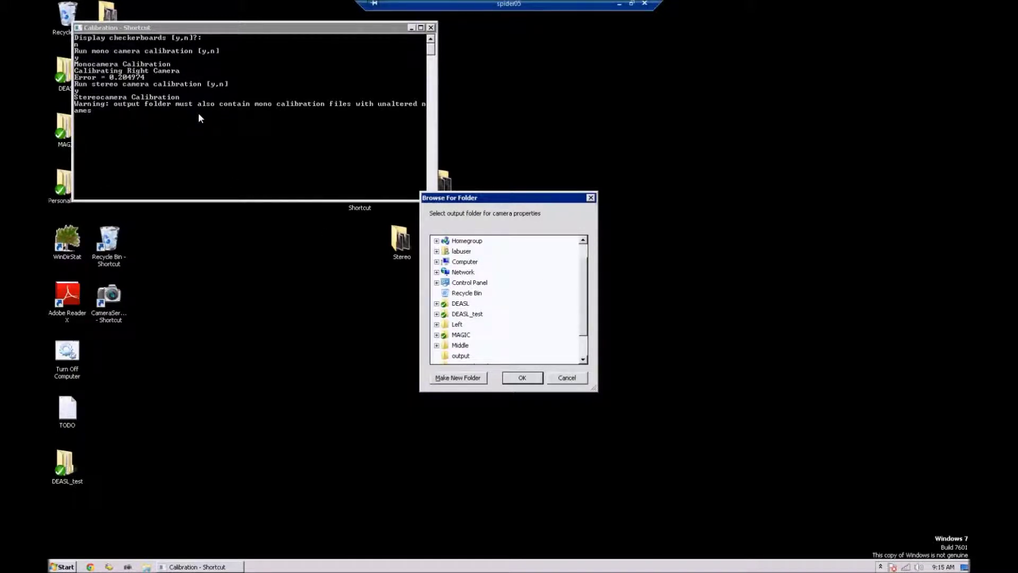
left_click_drag(342, 31, 335, 23)
left_click(586, 271)
scroll(586, 270, "down", 1)
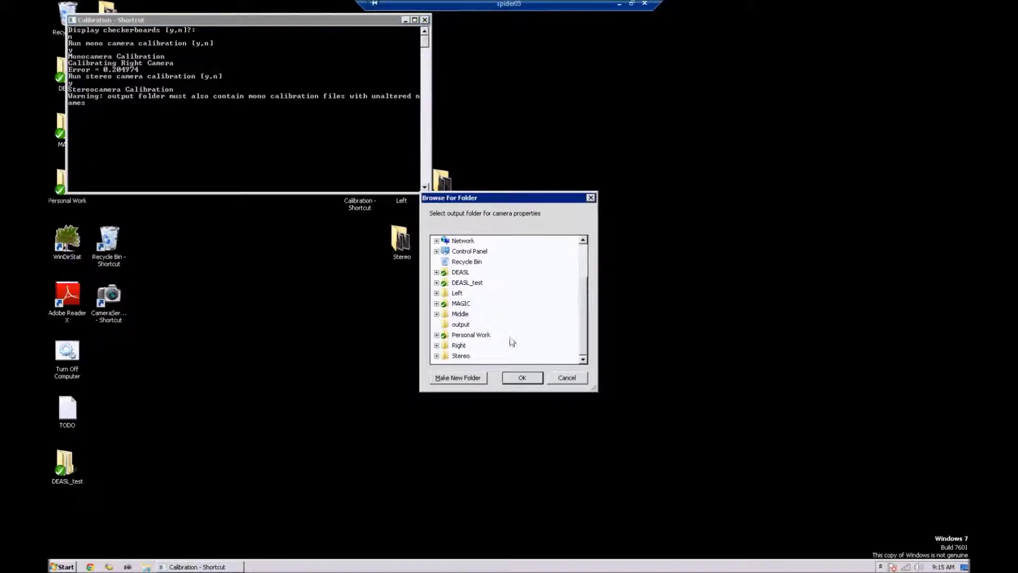
left_click(461, 324)
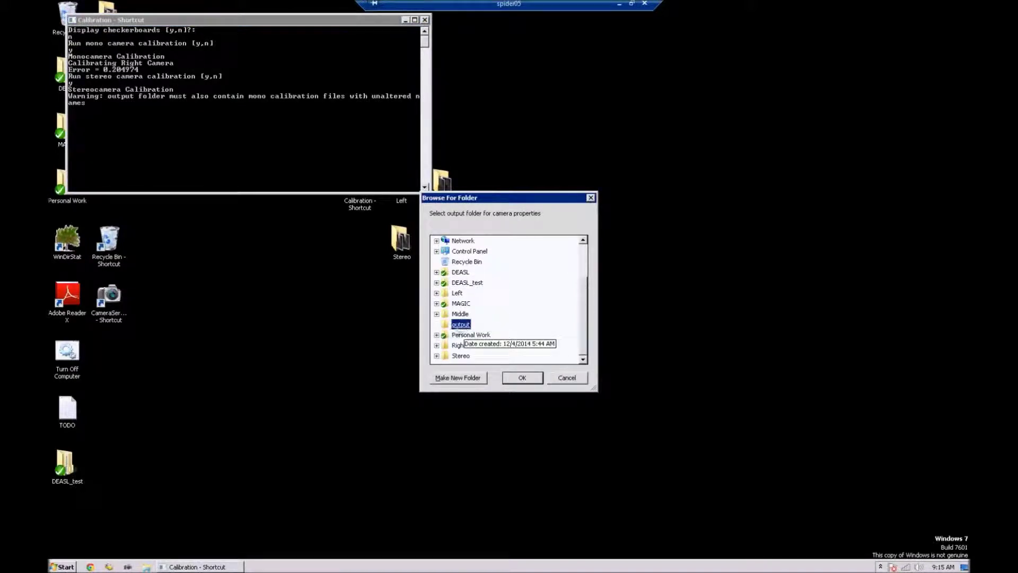
left_click(521, 377)
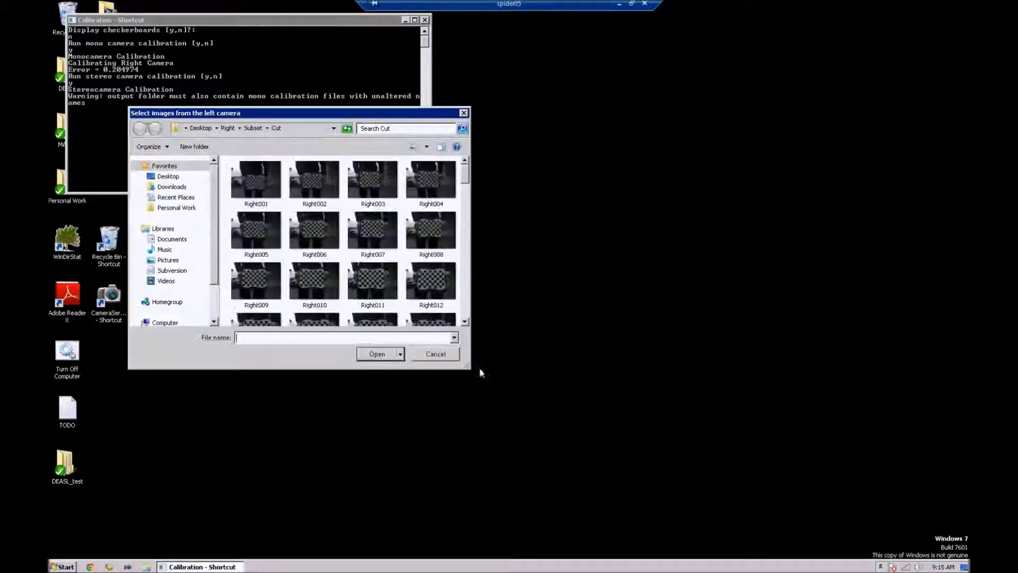
Step: Move the left-camera image selection dialog off the console text and browse to the desktop's Stereo folder
left_click_drag(291, 117, 405, 151)
left_click(423, 165)
left_click(423, 164)
key("ctrl+shift+Left")
key("ctrl+shift+Left")
key("ctrl+shift+Left")
type("Stereo")
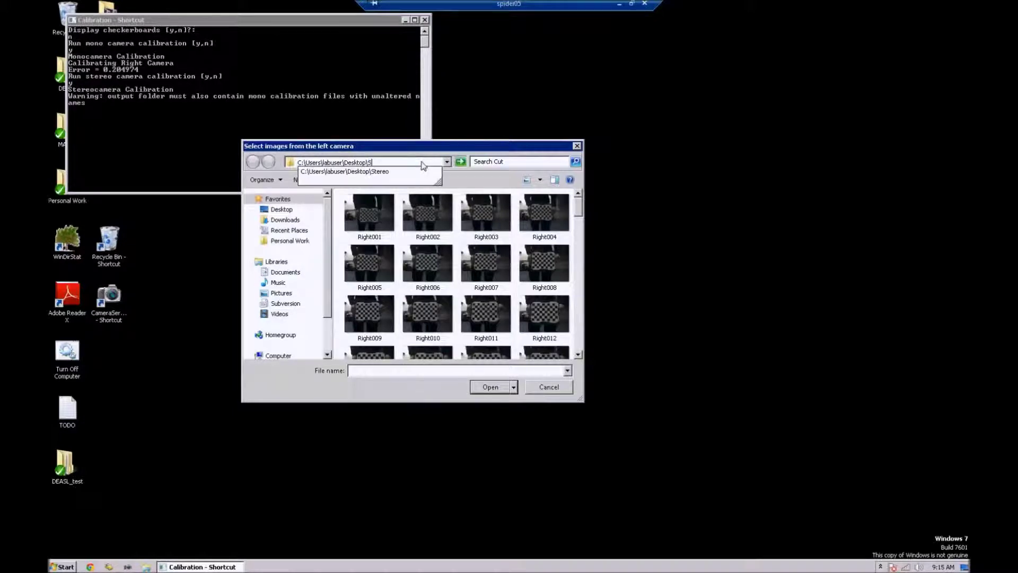
key("Return")
Step: Load all images from the Left_short folder as the left camera images for stereo calibration
double_click(371, 237)
left_click(371, 237)
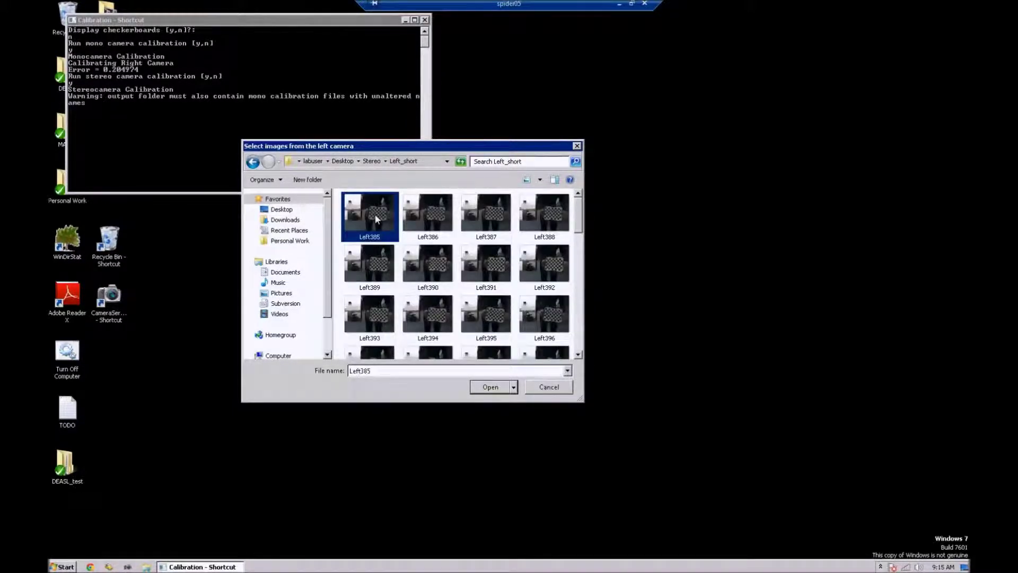
key("ctrl+a")
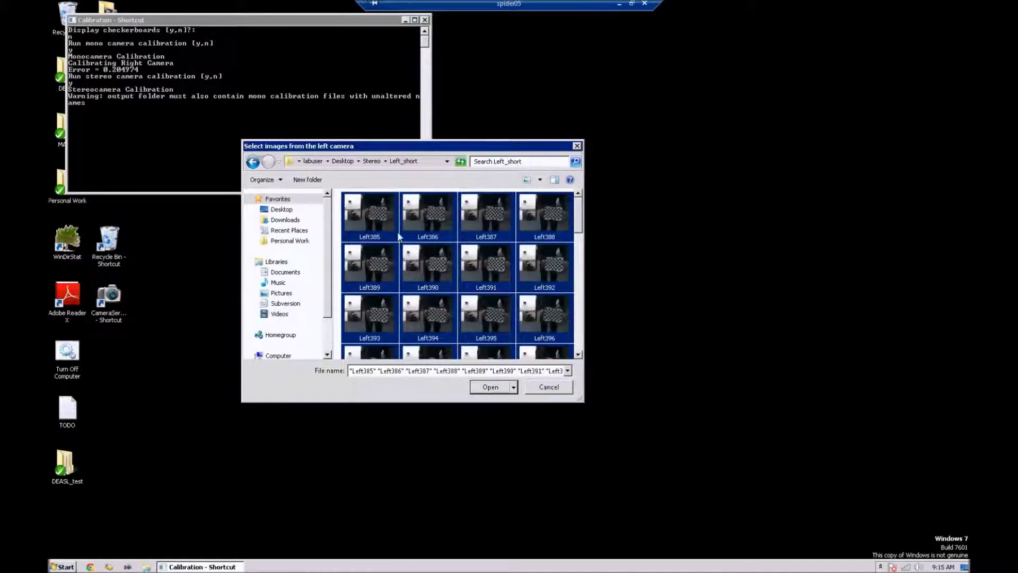
left_click(497, 390)
Step: Load all images from Stereo\Right_short as the right camera images, run the stereo calibration, and quit the program once it finishes
left_click(427, 163)
left_click(427, 164)
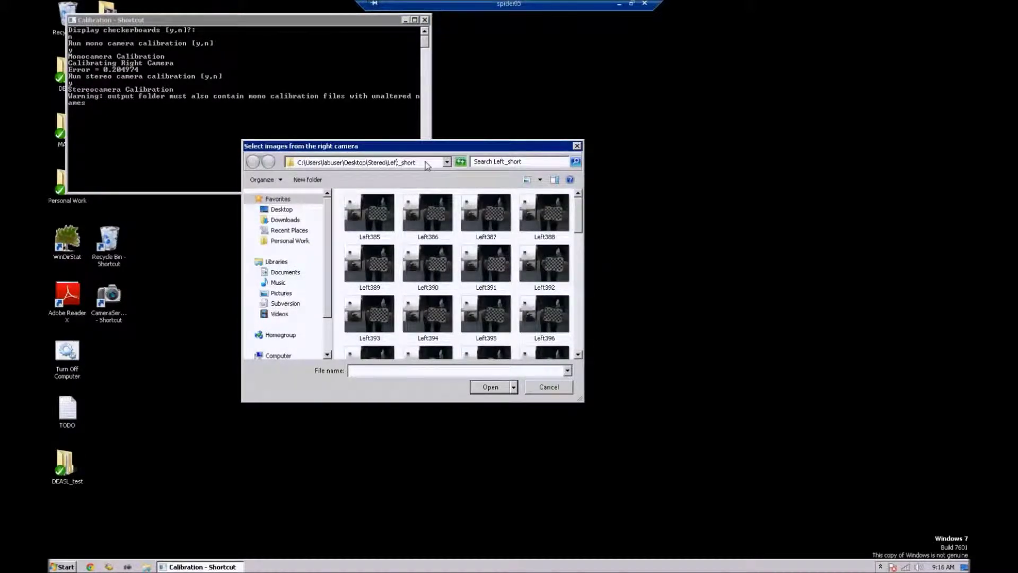
type("Right")
key("Return")
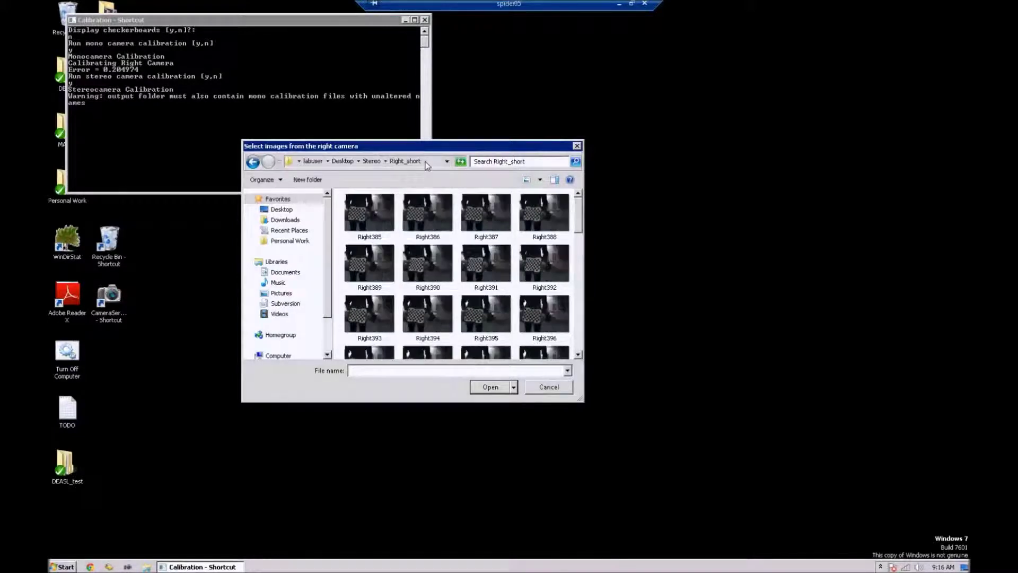
left_click(361, 209)
key("ctrl+a")
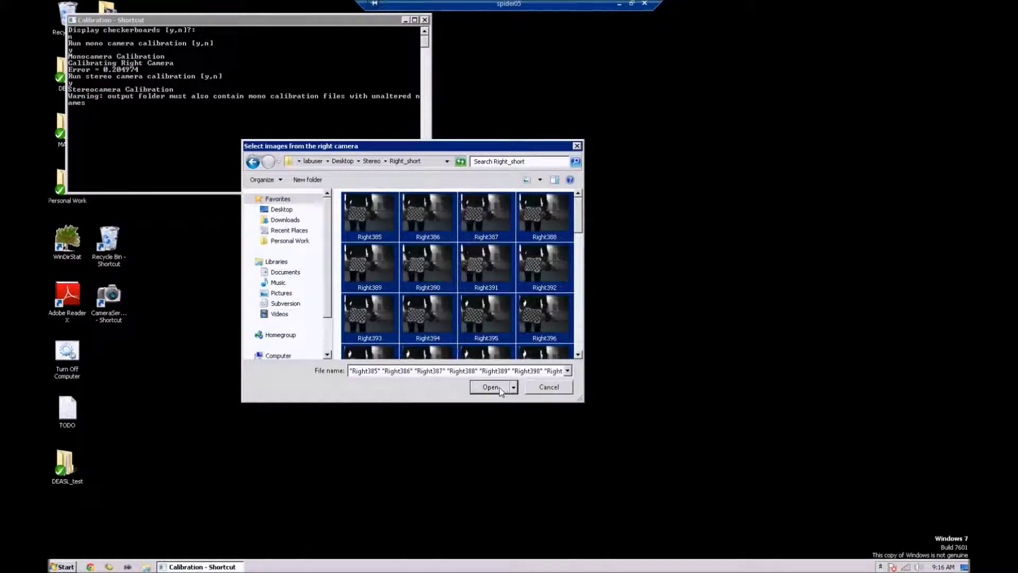
left_click(500, 389)
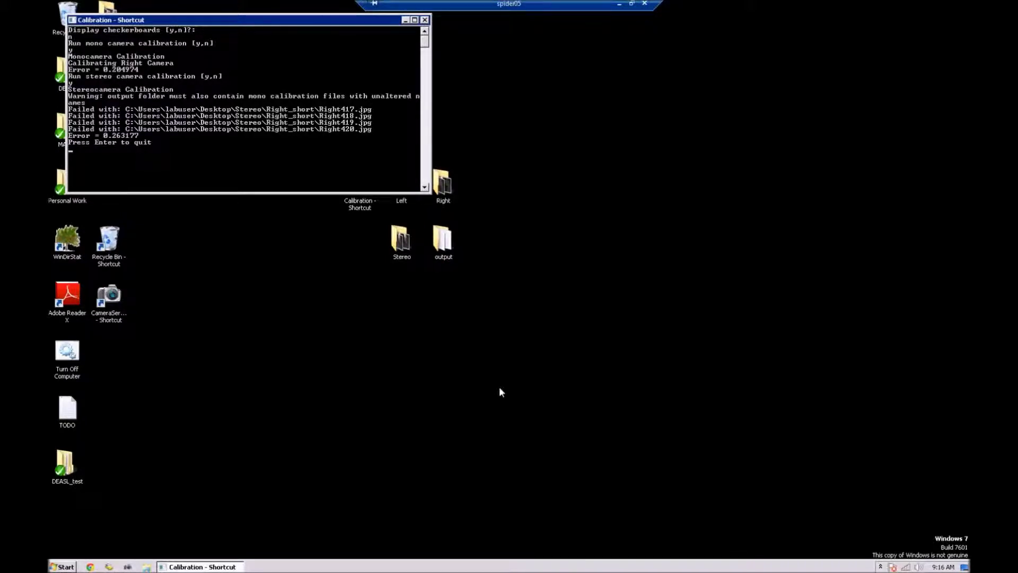
key("Return")
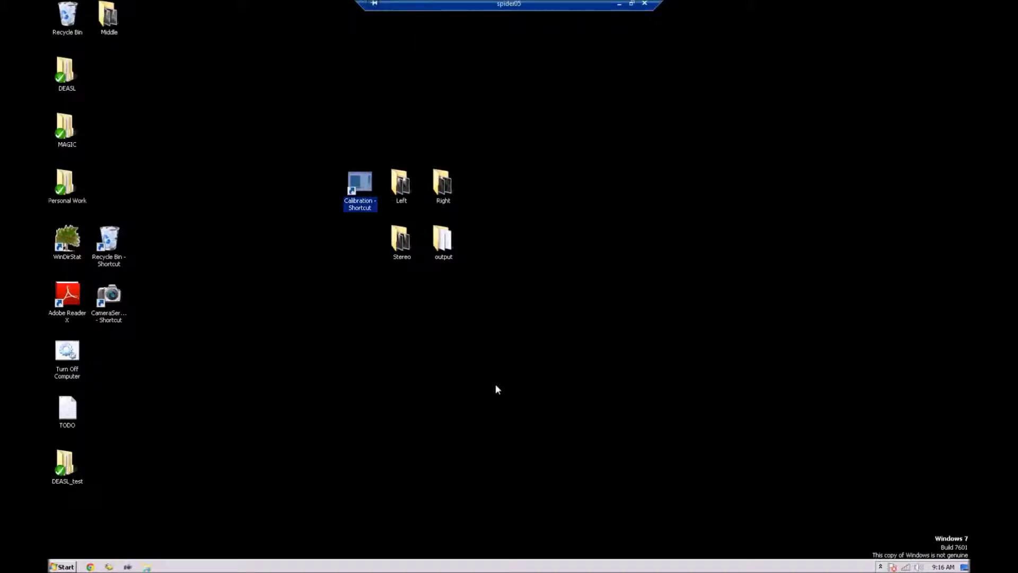
Step: Open Right_Calib from the desktop's output folder in Notepad, review its matrices, and close the file
left_click(452, 267)
double_click(446, 264)
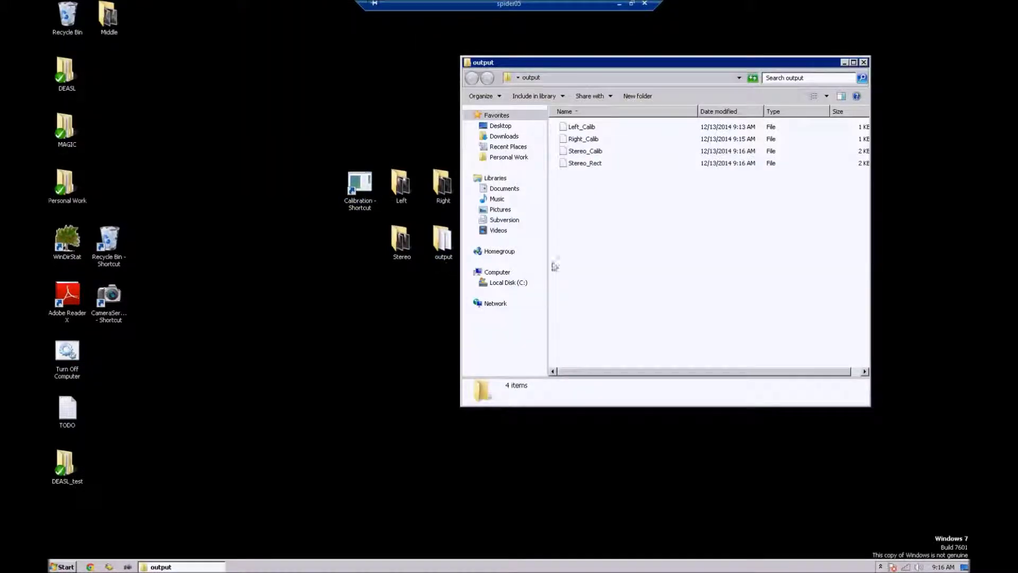
left_click(592, 142)
double_click(592, 142)
double_click(408, 260)
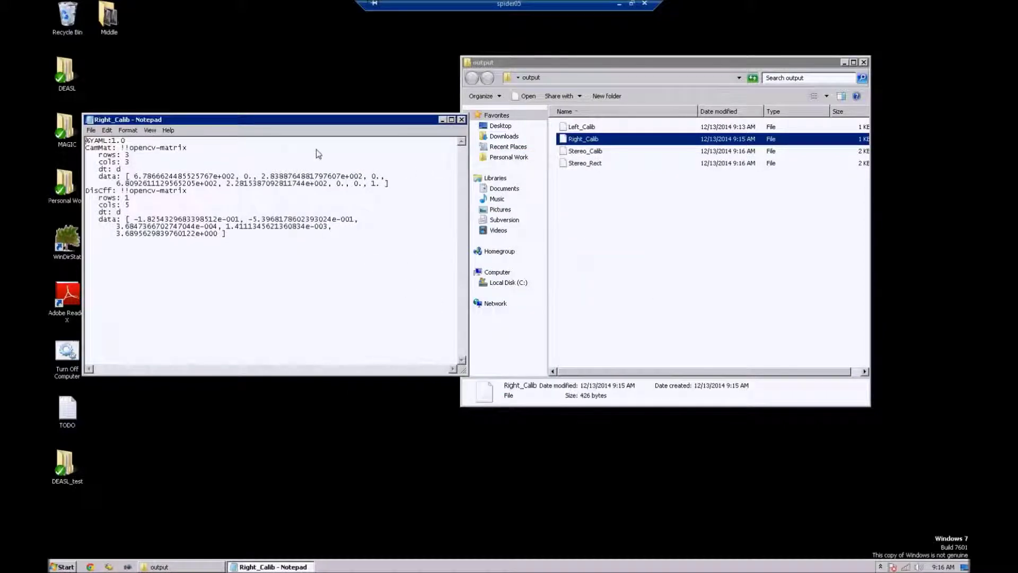
left_click(462, 120)
Step: Open Stereo_Calib in Notepad, examine the translation matrix values, and close the file
double_click(578, 152)
double_click(403, 257)
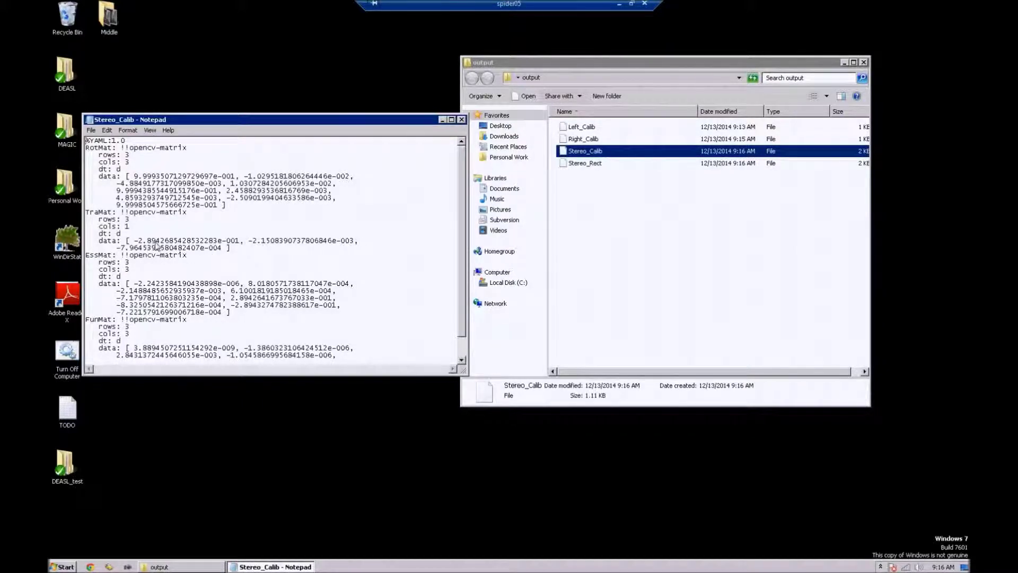
left_click_drag(296, 248, 250, 240)
left_click(201, 249)
left_click(462, 120)
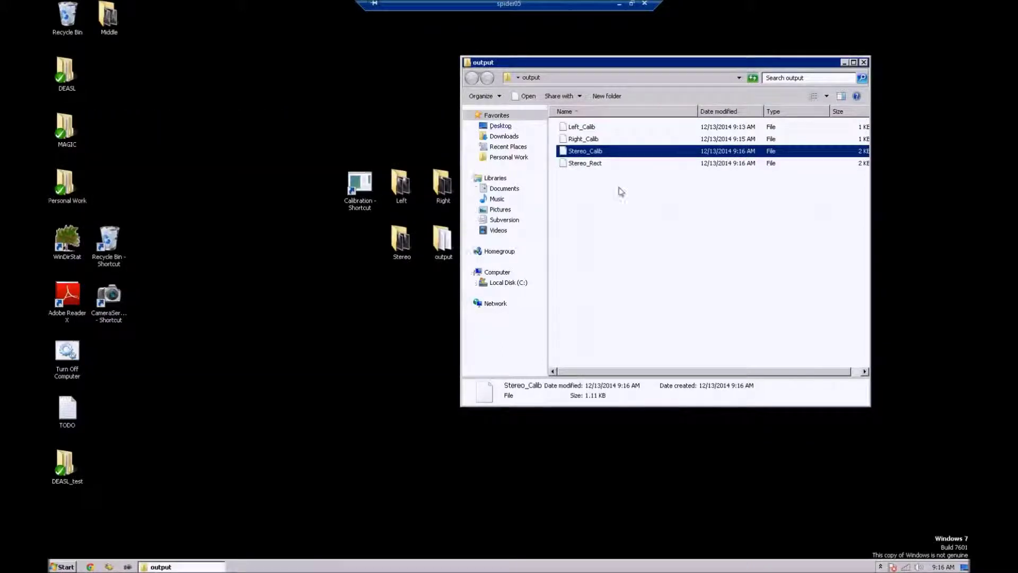
Step: Open Stereo_Rect in Notepad, review the left and right rotation and position matrices, and close the file and output folder
double_click(594, 163)
left_click(406, 256)
double_click(406, 256)
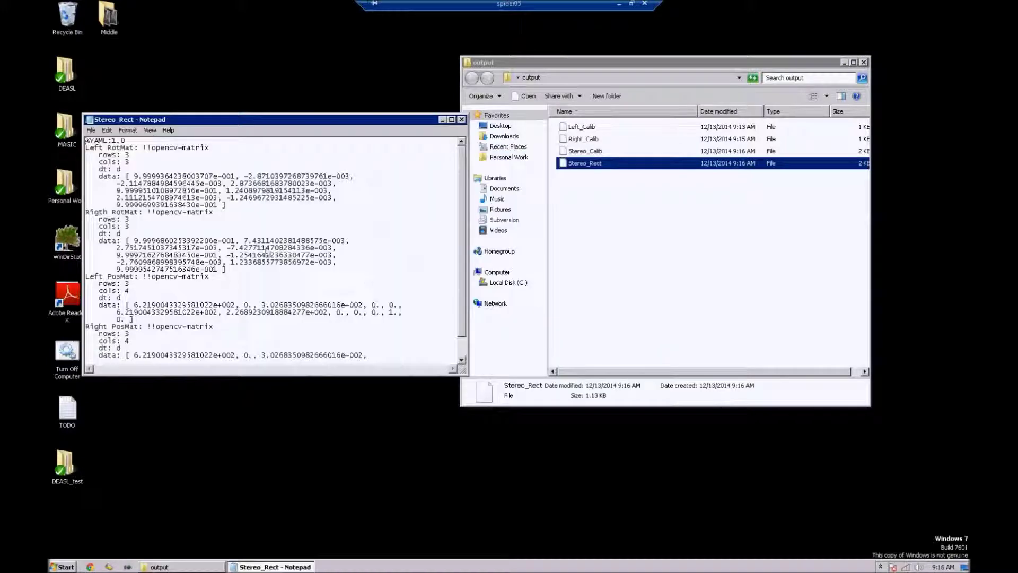
scroll(462, 177, "down", 1)
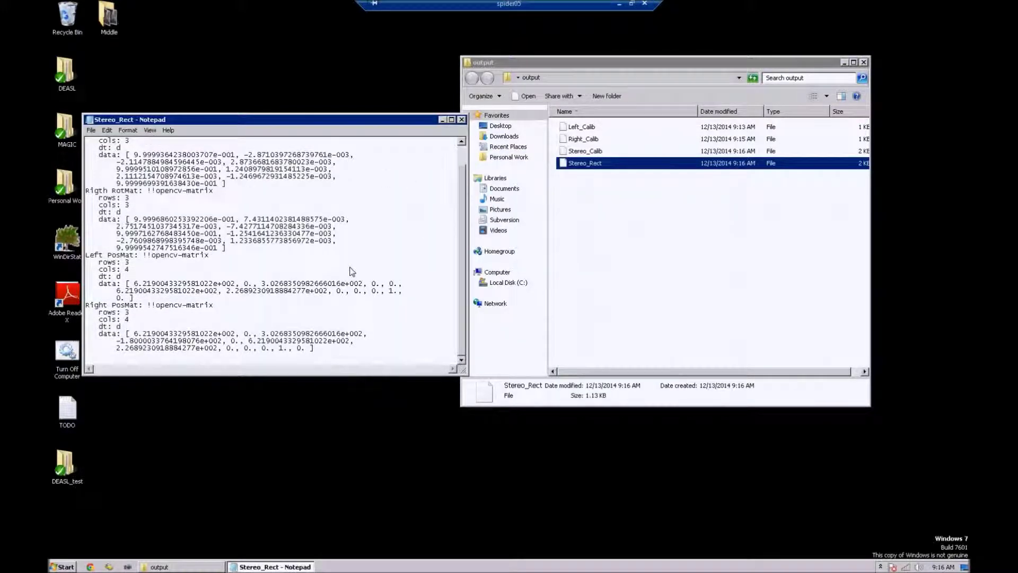
left_click(462, 119)
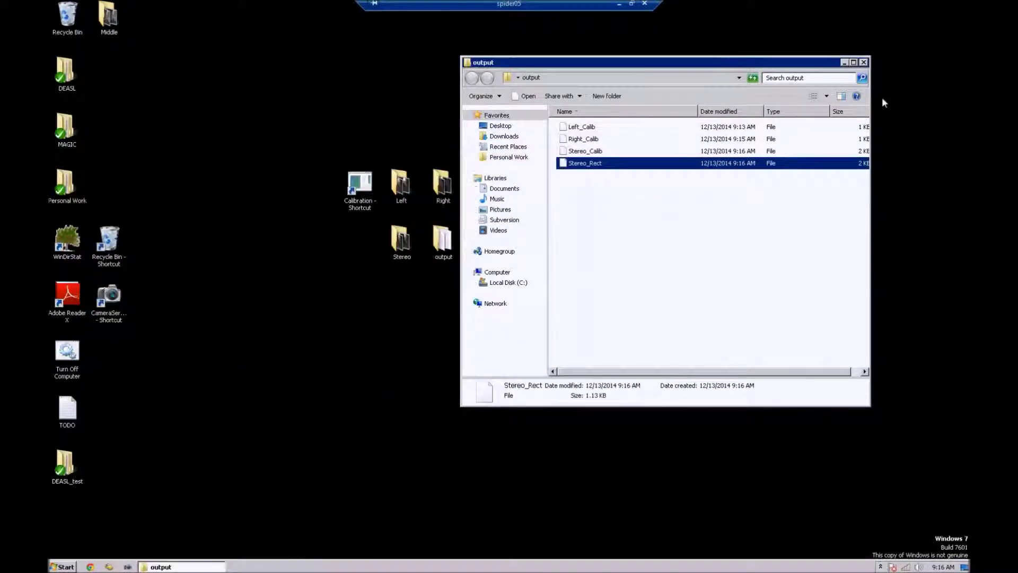
left_click(863, 63)
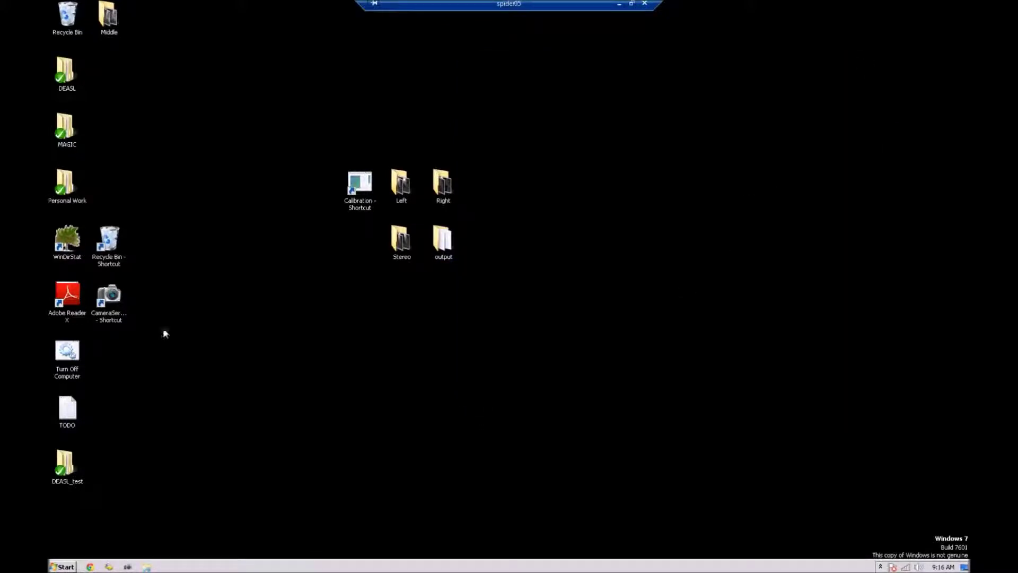